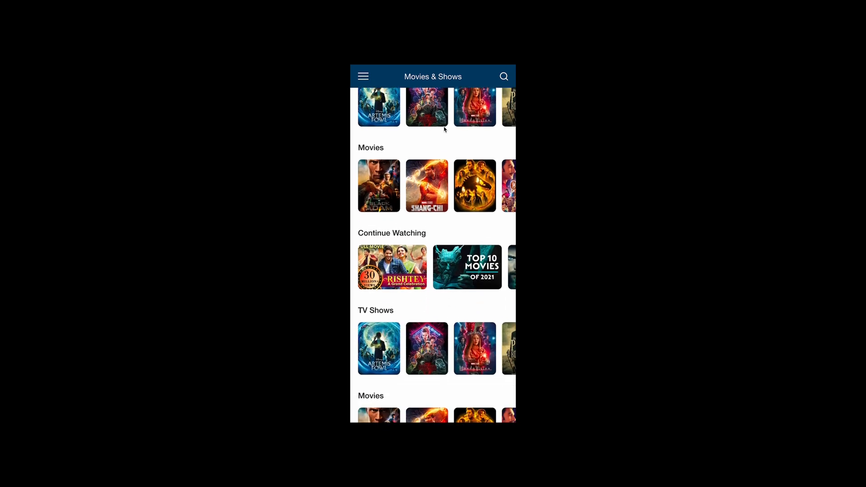
drag(459, 182, 471, 324)
drag(475, 288, 499, 324)
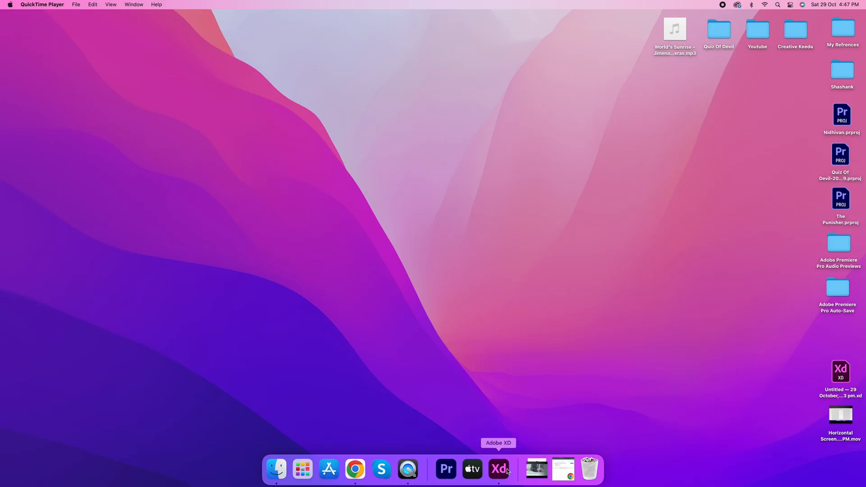
Step: Switch to Adobe XD and create a new document with the iPhone 13, 12 Pro Max artboard
click(498, 469)
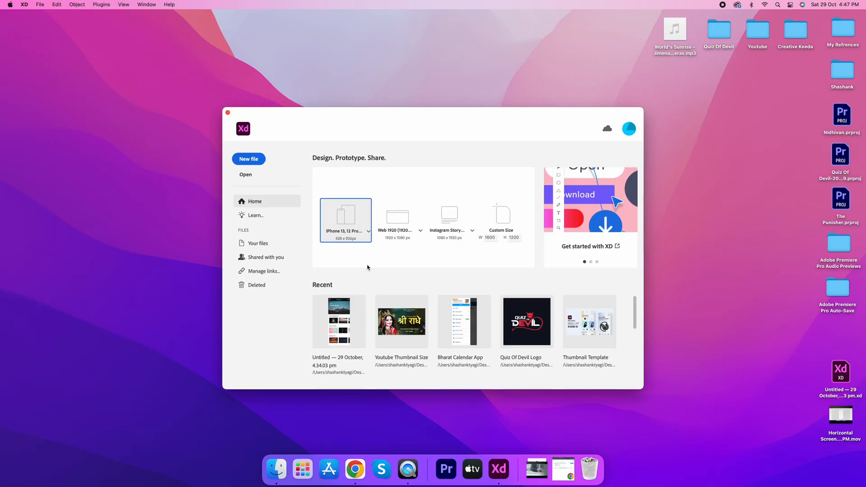
click(347, 223)
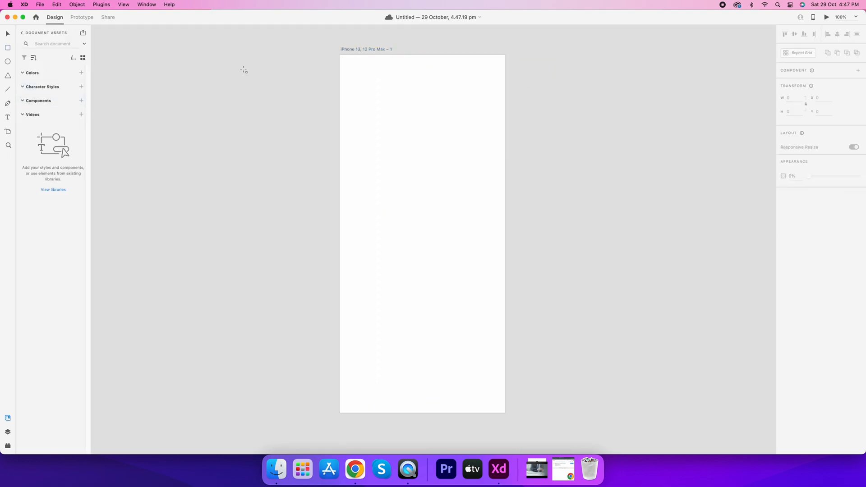
Step: Draw a 428 px wide header rectangle across the top of the artboard and set its height to 60
drag(340, 55, 505, 76)
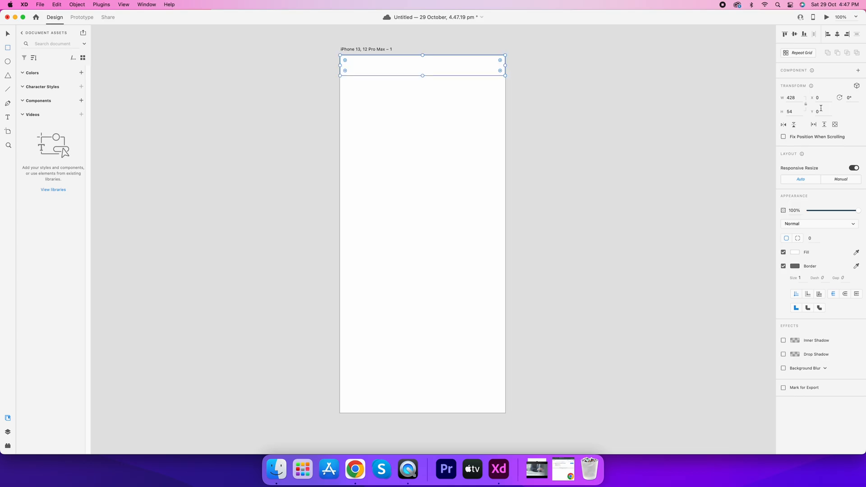
text(60)
key(Return)
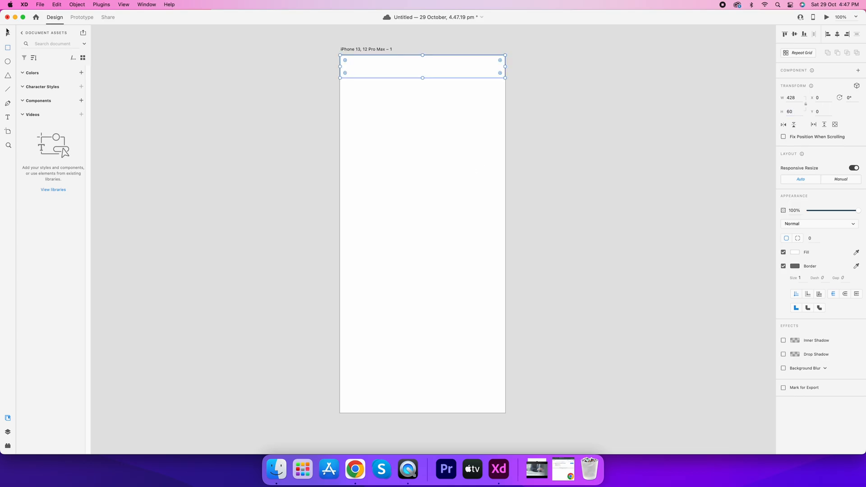
Step: Remove the header rectangle's border and give it a near-black fill
click(783, 266)
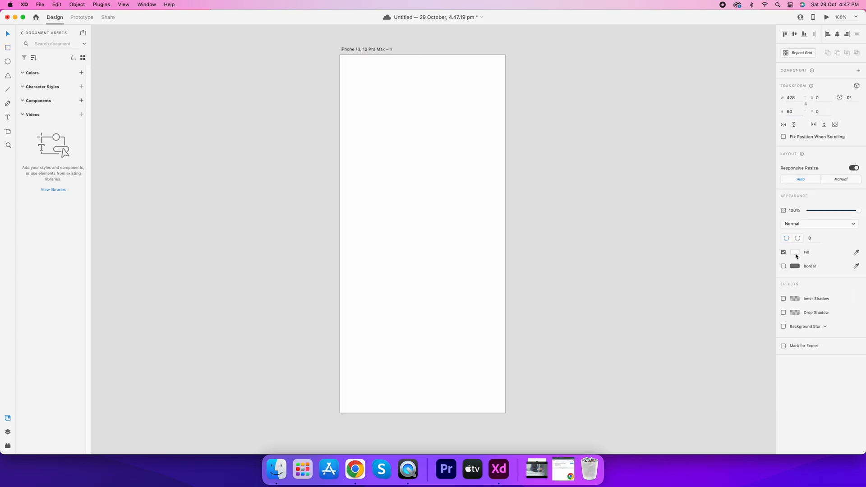
click(795, 252)
drag(735, 264, 698, 270)
click(330, 61)
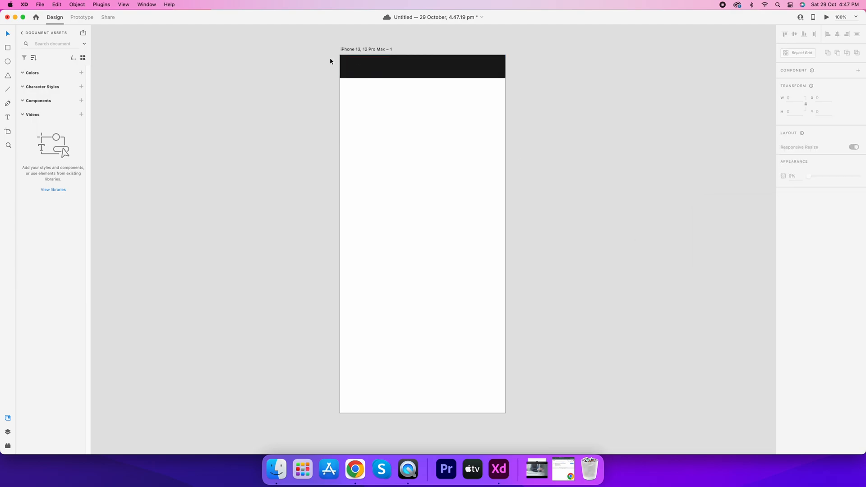
Step: Draw a thin white bar near the header's left end, size it 27 by 2 px, and remove its border
click(8, 47)
scroll(351, 77, up, 5)
drag(340, 76, 413, 78)
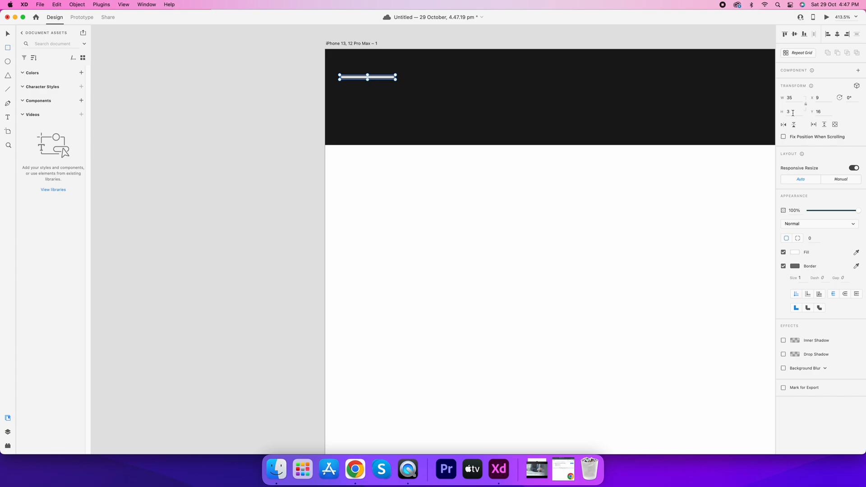
click(793, 112)
text(2)
click(783, 267)
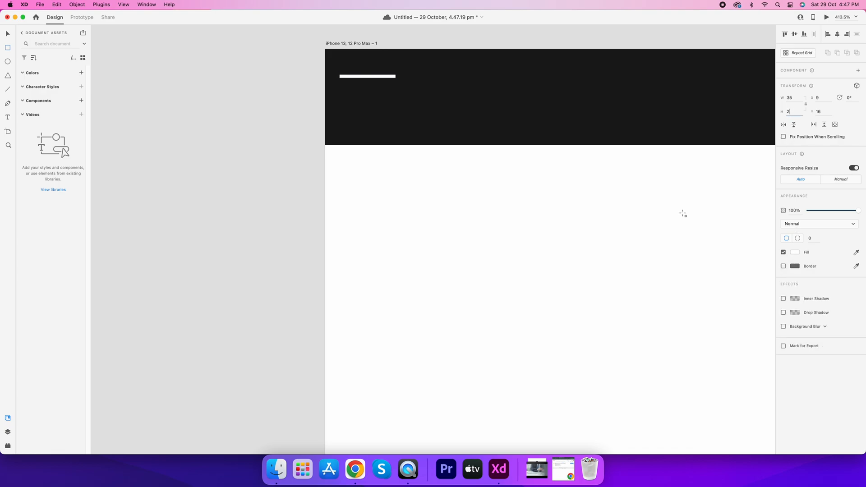
scroll(723, 126, down, 2)
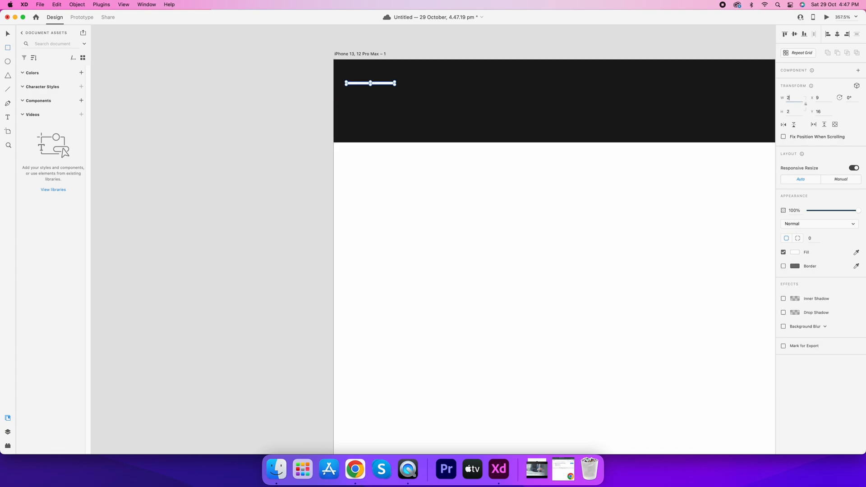
Step: Duplicate the white bar twice below itself with even spacing to form a three-line menu icon
drag(377, 84, 376, 95)
drag(376, 93, 377, 106)
shift+click(376, 94)
key(super+g)
scroll(383, 89, down, 2)
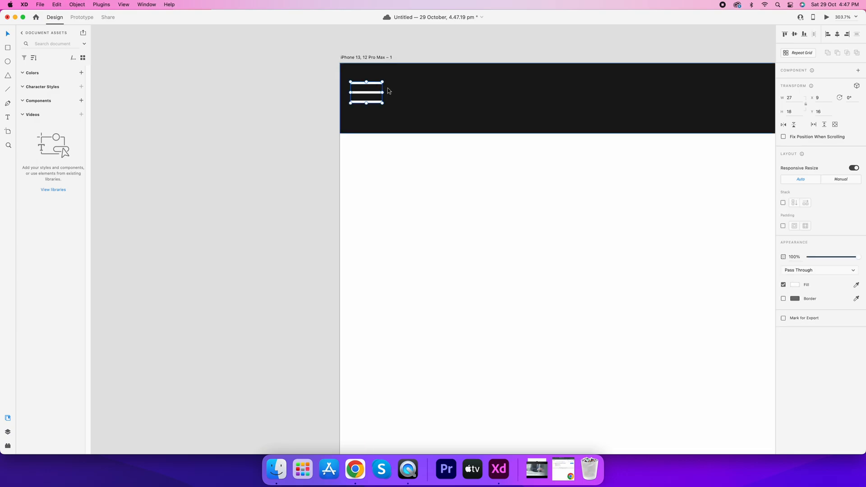
key(super+z)
Step: Unite the three bars into one shape and position it vertically centred in the header at X 20
right_click(371, 92)
click(485, 87)
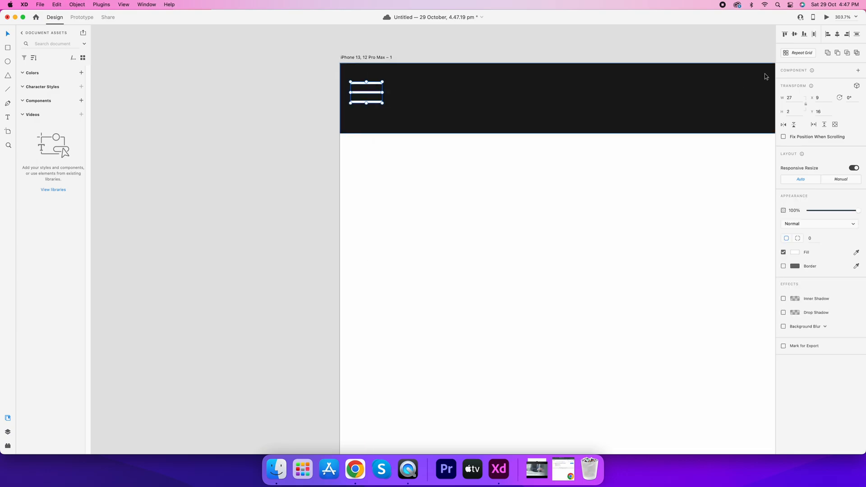
shift+click(449, 105)
click(795, 35)
click(631, 47)
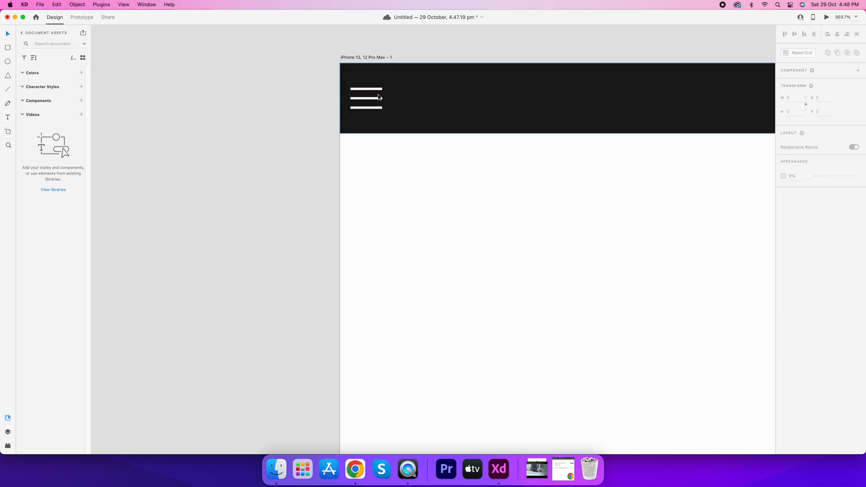
mouse_move(366, 92)
mouse_down()
mouse_move(357, 92)
mouse_move(368, 91)
mouse_up()
key(shift+Right)
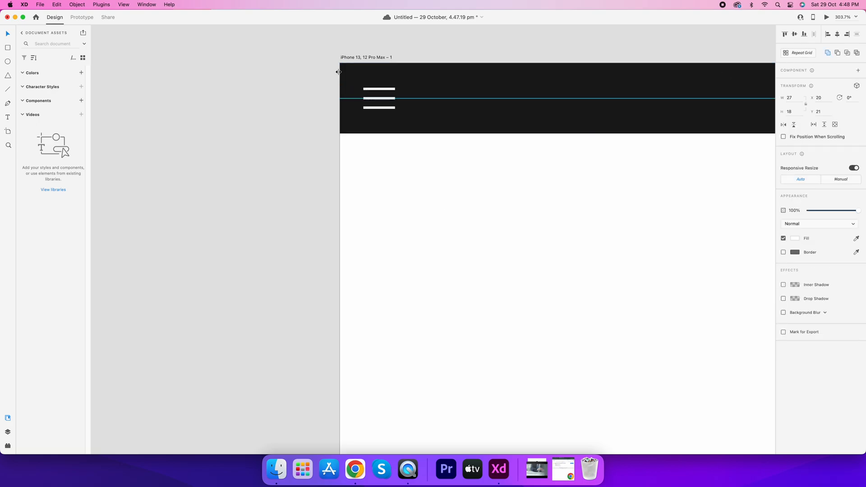
Step: Add the text "Movies & Shows" on the blank area below the header
scroll(338, 108, down, 5)
click(343, 172)
scroll(345, 174, right, 1)
click(434, 183)
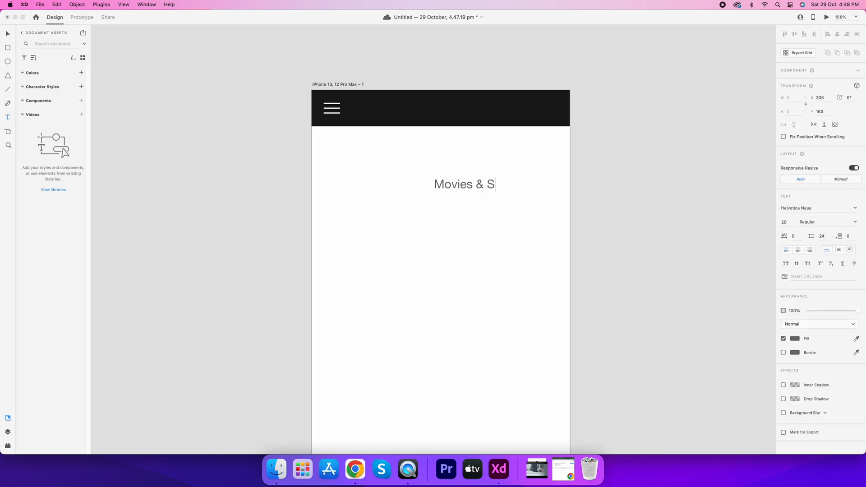
text(Movies & Shows)
key(Escape)
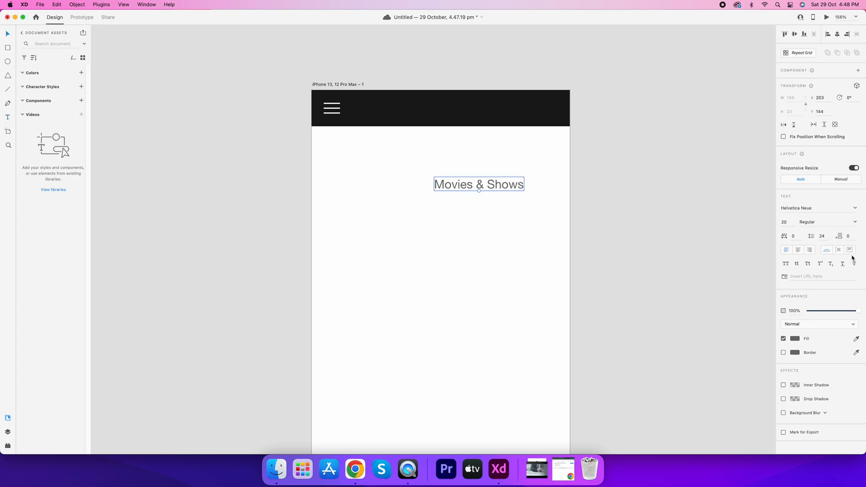
Step: Centre-align the "Movies & Shows" text and set its font weight to Medium
click(800, 251)
click(854, 223)
click(812, 271)
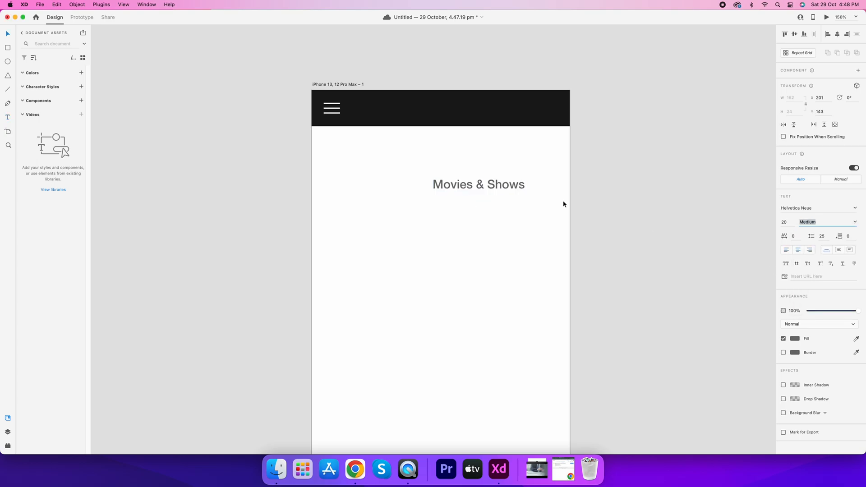
Step: Move the "Movies & Shows" title to the centre of the header and colour it white
drag(492, 188, 457, 114)
click(795, 339)
drag(728, 316, 630, 248)
key(Escape)
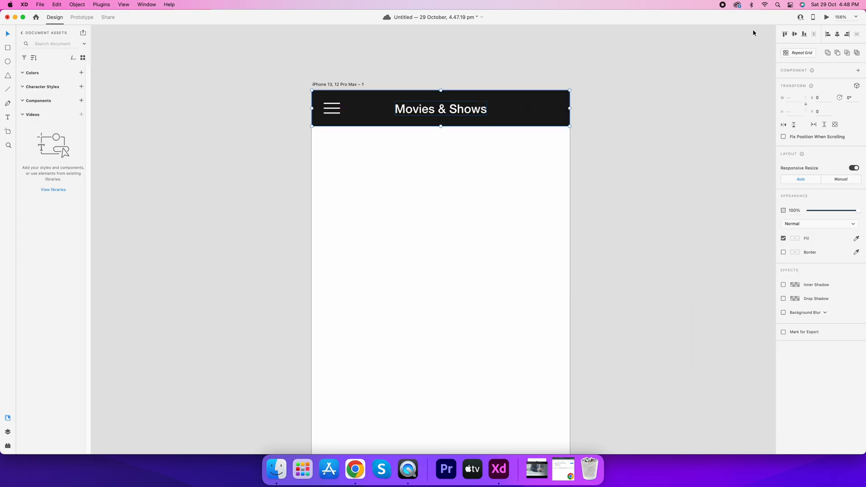
key(Escape)
Step: Find icons for "search" in the Icons 4 Design plugin and insert the Feather search icon
click(8, 446)
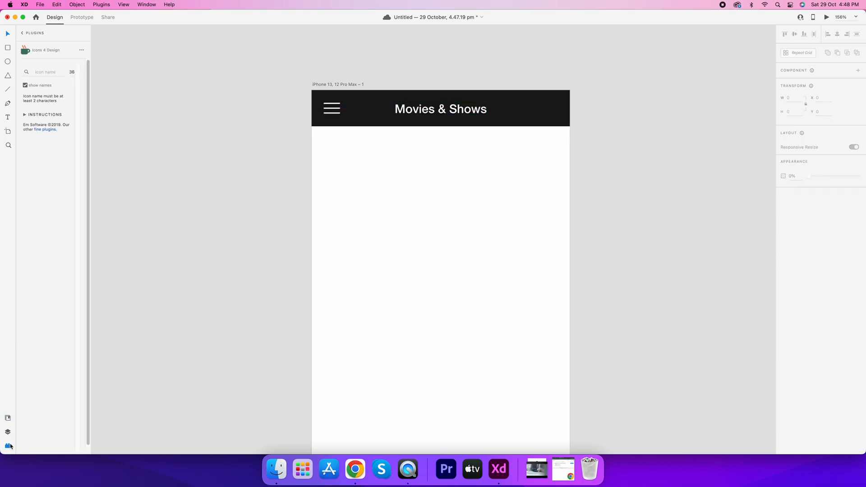
text(search)
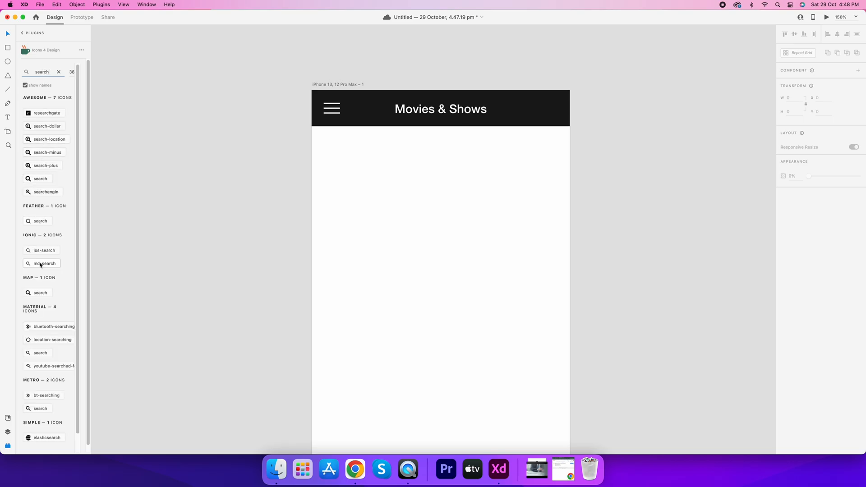
click(39, 221)
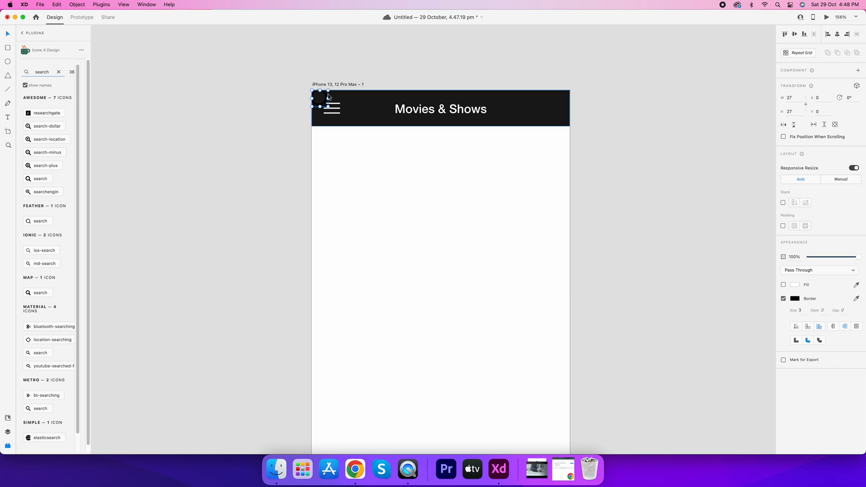
Step: Move the search icon onto the blank area below the header and convert its strokes to outlines
drag(323, 97, 401, 174)
click(77, 5)
mouse_move(96, 170)
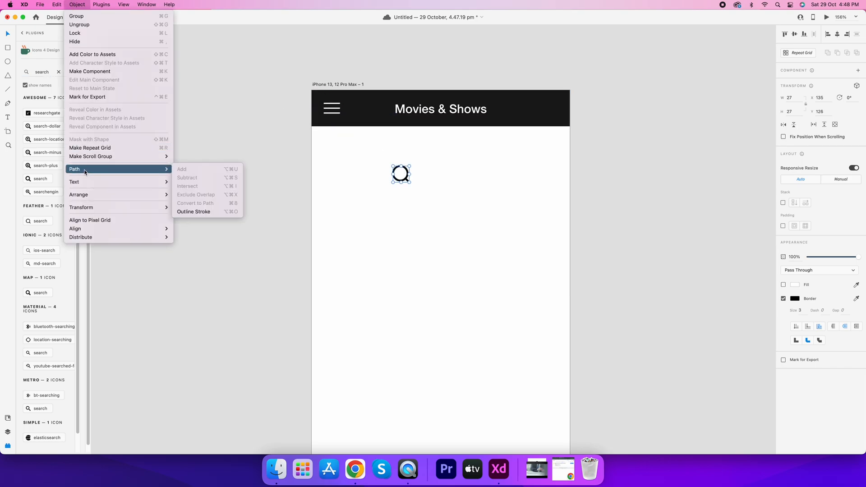
click(207, 209)
click(406, 180)
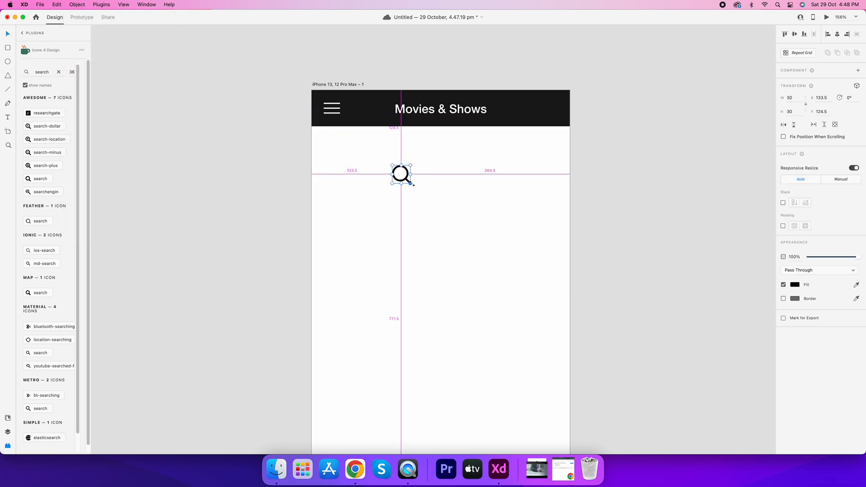
Step: Place the search icon near the header's right end at 21 by 21 px and fill it white
drag(406, 178, 541, 113)
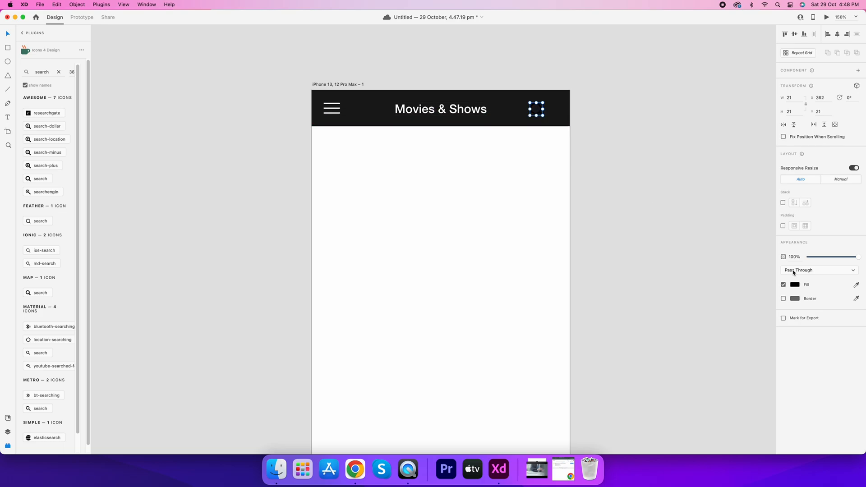
click(795, 286)
click(702, 249)
click(551, 114)
Step: Align the search icon vertically to the middle of the header
click(537, 109)
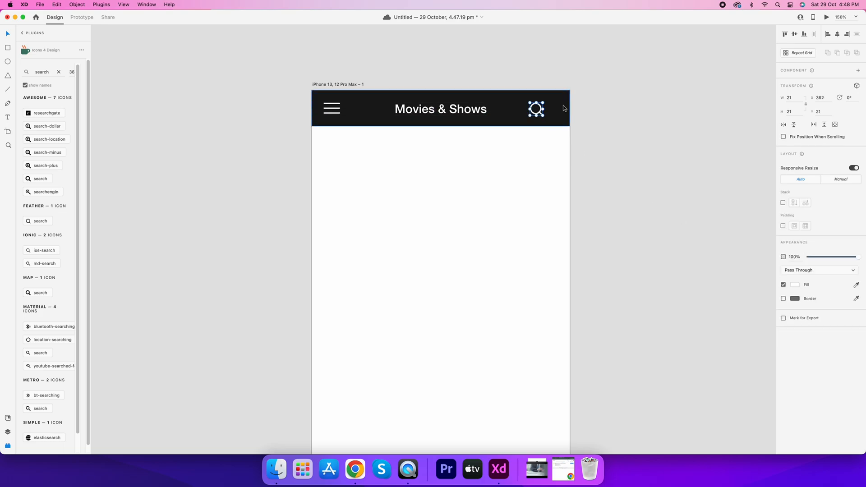
shift+click(562, 108)
click(754, 60)
Step: Align the search icon to the header's right edge and shift it 20 px left
click(558, 109)
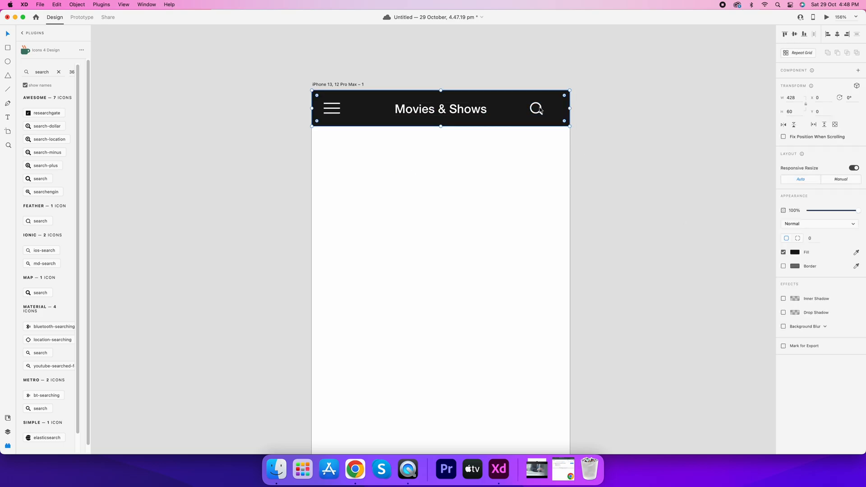
shift+click(540, 109)
click(847, 35)
click(581, 186)
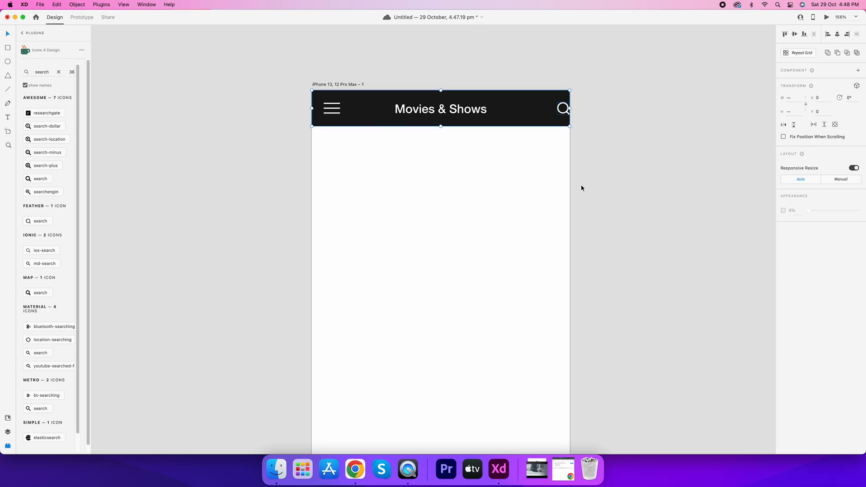
click(565, 111)
key(shift+Left)
key(shift+Left)
Step: Preview the artboard briefly and set the "Movies & Shows" title's font weight to Regular
key(super+Return)
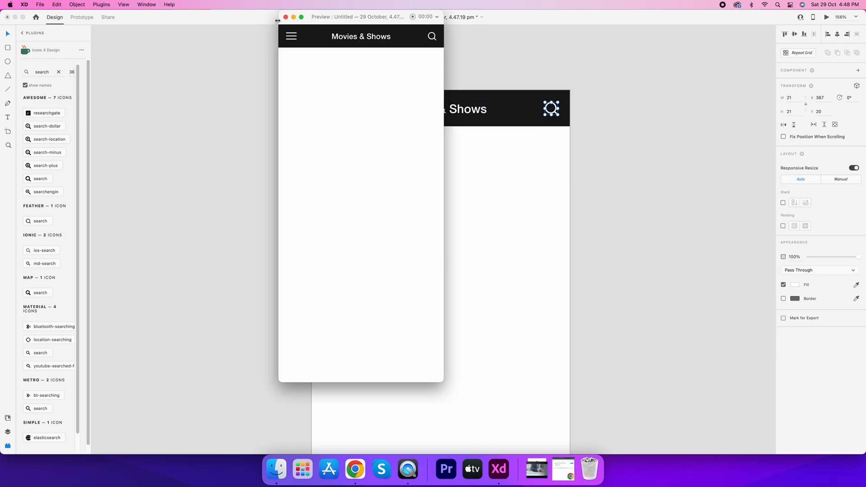
click(286, 16)
click(440, 109)
key(super+z)
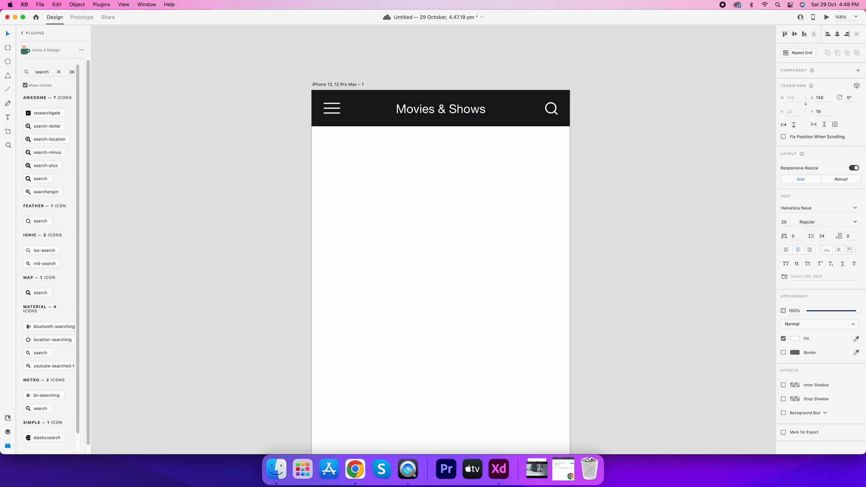
click(654, 167)
Step: Change the header rectangle's fill to dark blue, #163E67
click(334, 94)
click(424, 139)
click(440, 120)
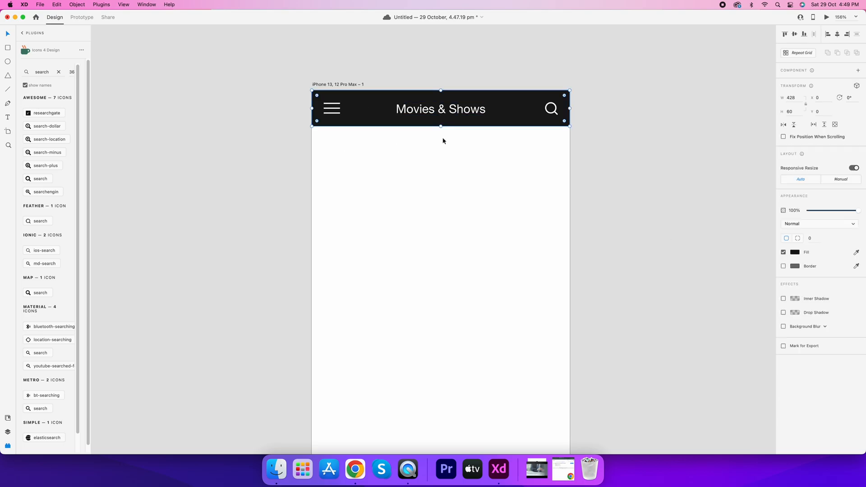
click(796, 254)
click(769, 240)
click(754, 256)
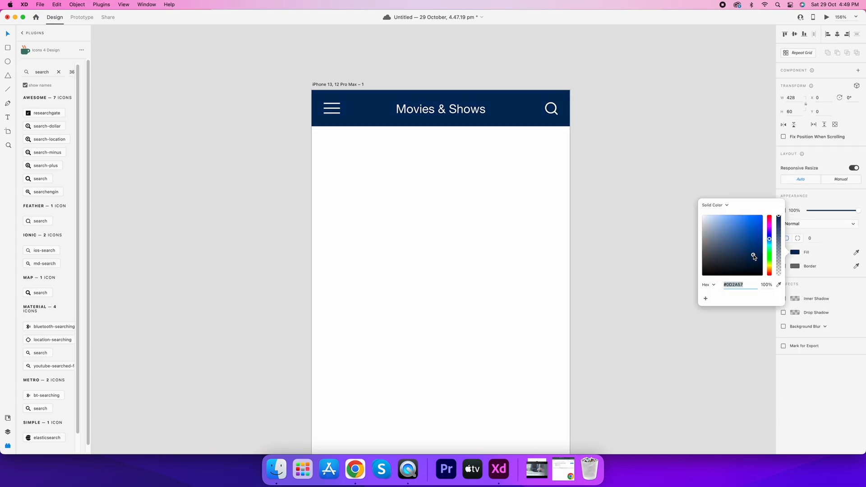
click(438, 218)
click(440, 119)
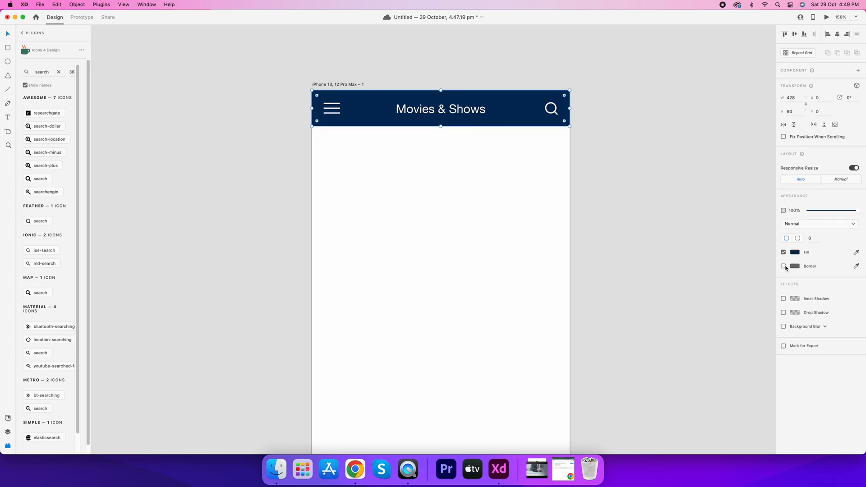
click(795, 253)
click(750, 254)
click(770, 241)
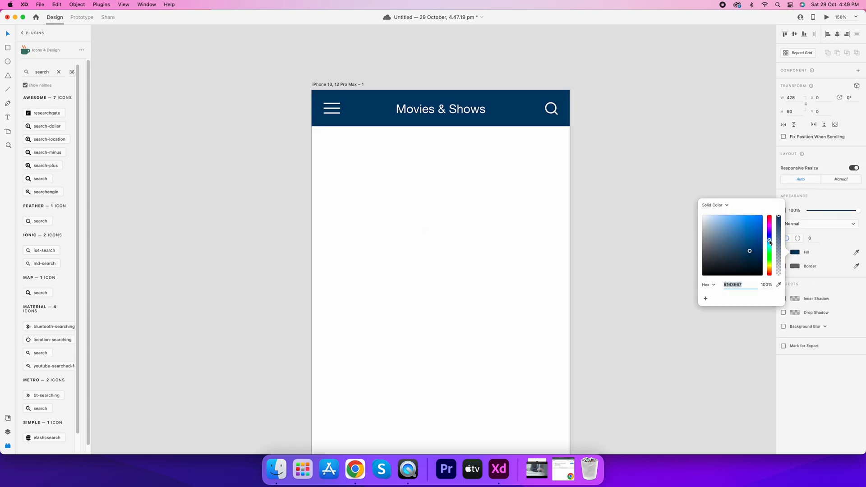
click(429, 245)
Step: Draw a banner rectangle of about 388 by 178 px below the header at X 20, Y 82
scroll(483, 225, down, 3)
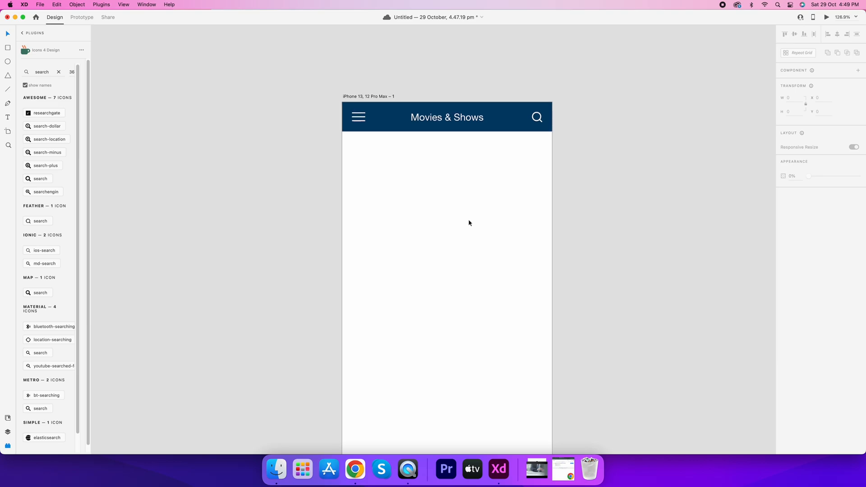
click(7, 47)
drag(352, 142, 542, 221)
drag(447, 221, 448, 230)
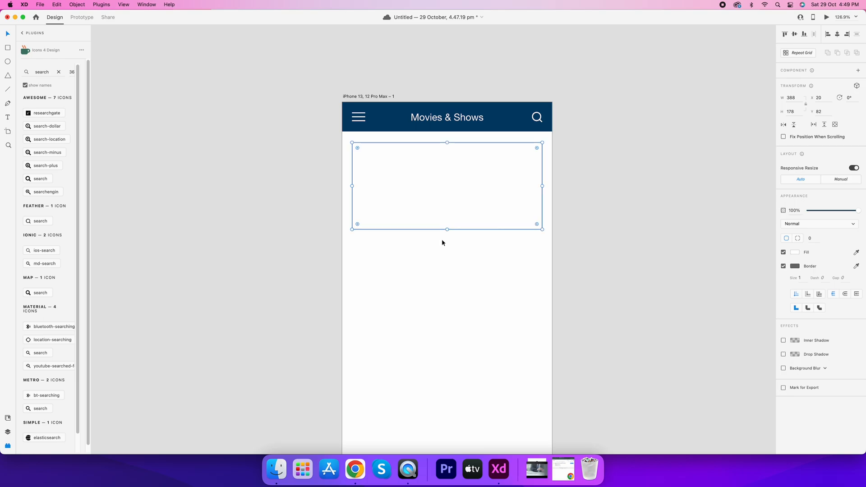
Step: Duplicate the banner rectangle once on each side of the original at Y 82, leaving narrow gaps between the three
drag(380, 186, 219, 172)
click(569, 194)
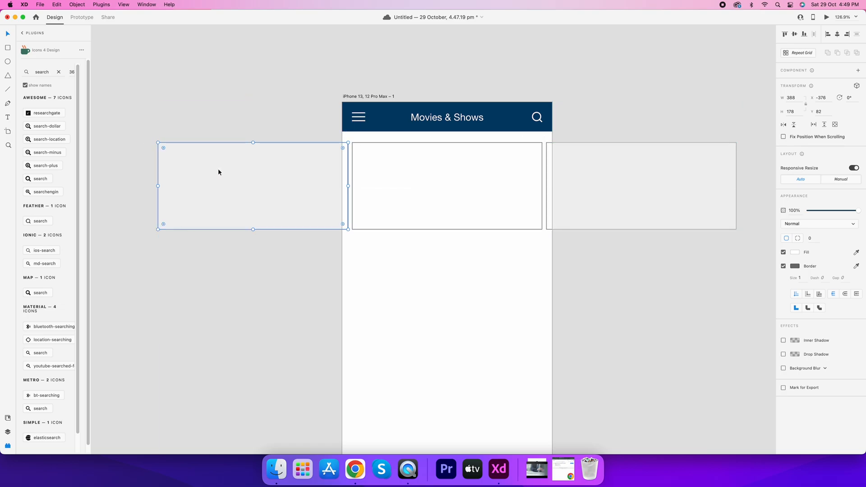
click(407, 254)
click(366, 223)
Step: Enlarge all three banner rectangles to about 204 px high at Y 72 and set their corner radius to 10
drag(319, 253, 601, 234)
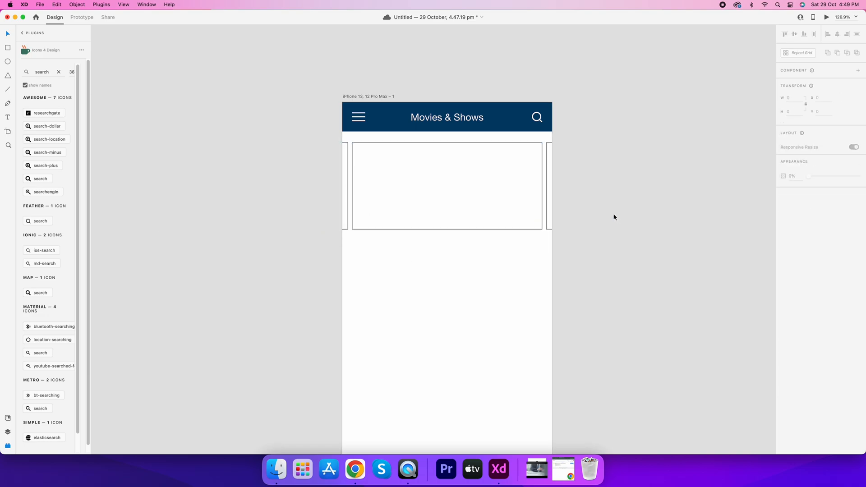
mouse_move(447, 231)
mouse_down()
mouse_move(449, 241)
mouse_move(449, 217)
mouse_up()
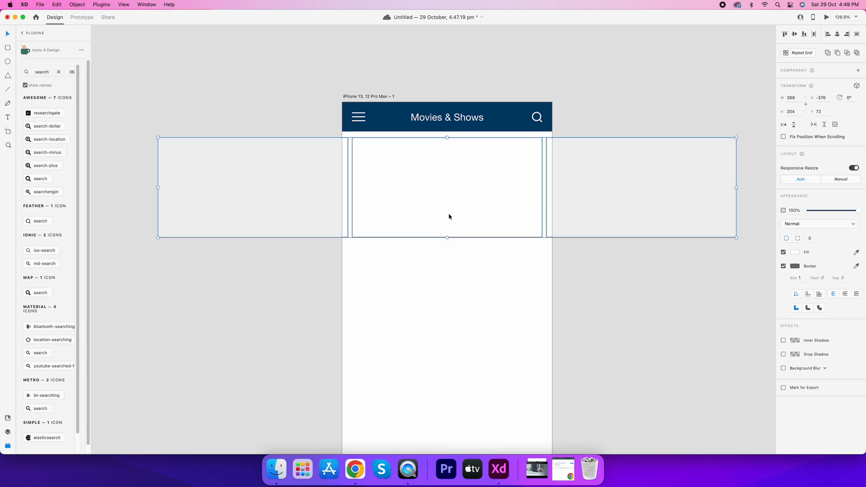
text(10)
click(559, 308)
scroll(435, 221, down, 3)
click(431, 214)
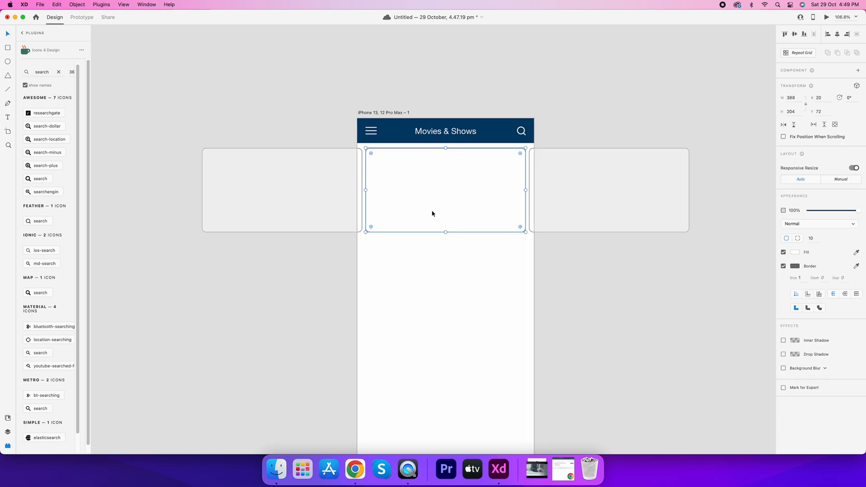
click(461, 301)
scroll(445, 268, down, 2)
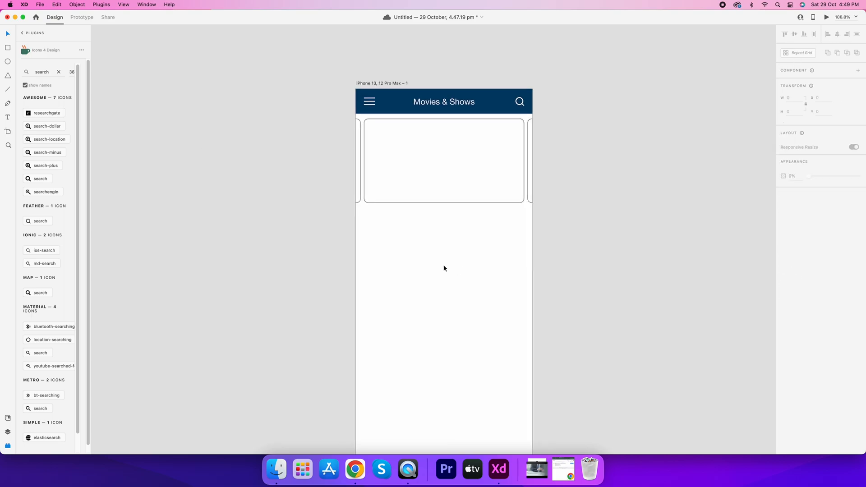
Step: Duplicate the "Movies & Shows" title to about X 12, Y 300 below the banners and change its fill to black
scroll(426, 205, down, 3)
click(436, 119)
drag(439, 118, 387, 217)
click(796, 339)
drag(720, 346, 572, 348)
click(411, 219)
drag(412, 218, 409, 221)
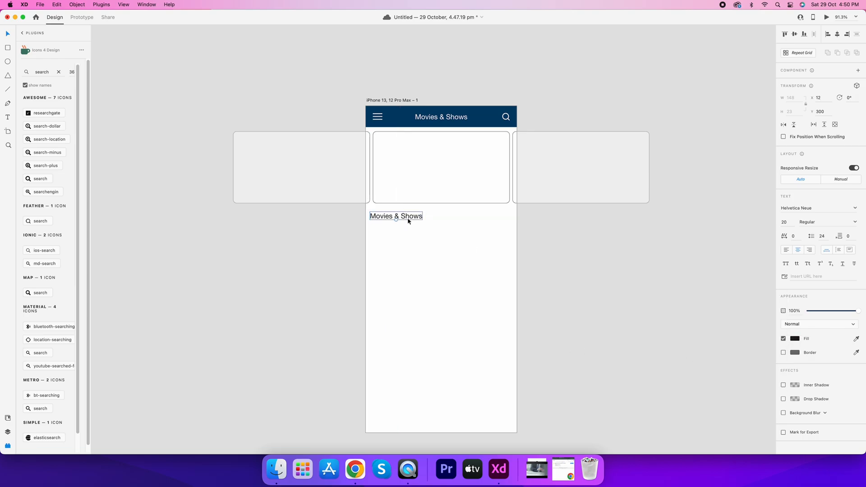
Step: Replace the duplicated title's text with "Continue Watching" and set its font weight to Medium
key(Return)
text(C)
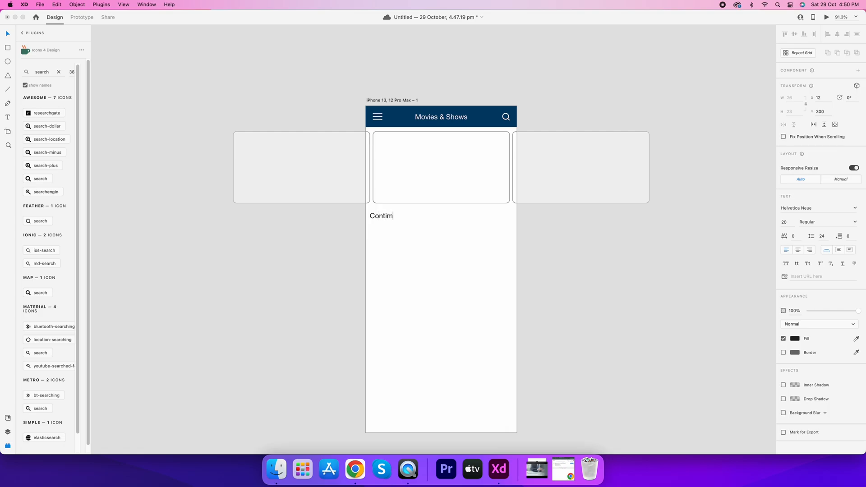
text(ontinue W atching)
key(super+a)
click(831, 220)
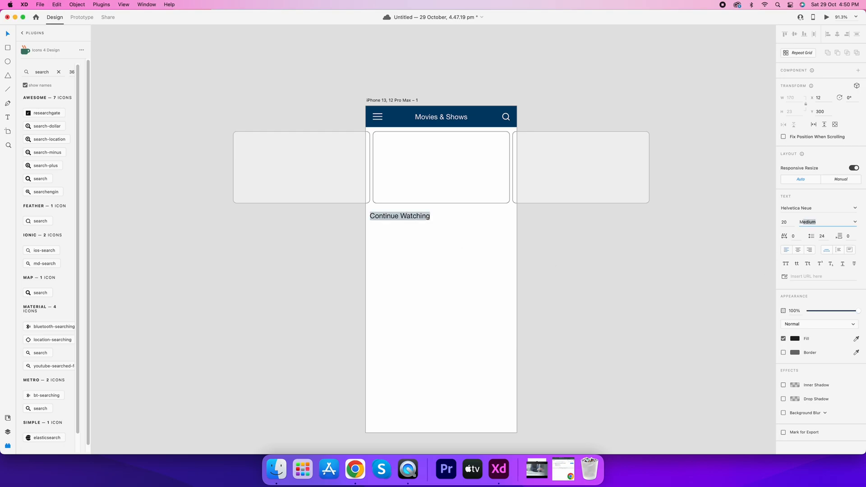
click(412, 252)
Step: Preview the artboard briefly and move the "Continue Watching" heading to about X 22, Y 299
key(super+Return)
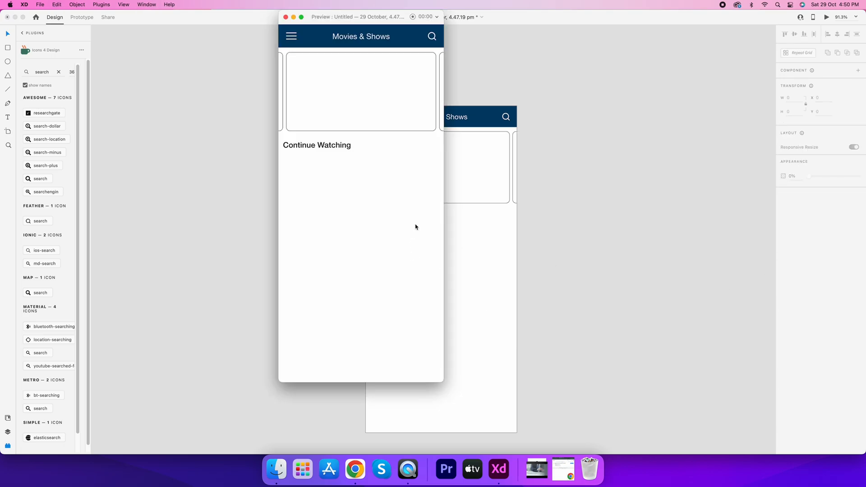
click(285, 17)
click(404, 212)
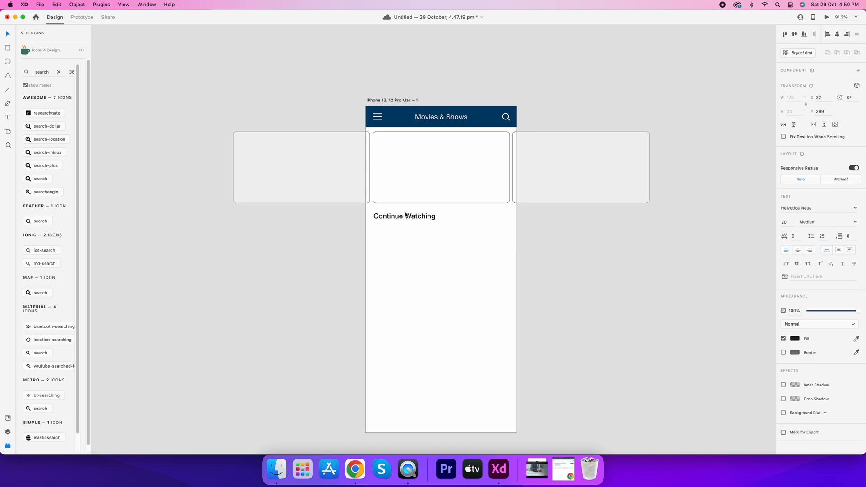
Step: Move the three banners down to Y 80, preview the artboard, and shift the "Continue Watching" heading to Y 309
click(334, 141)
drag(334, 123, 486, 191)
click(678, 174)
drag(682, 160, 315, 182)
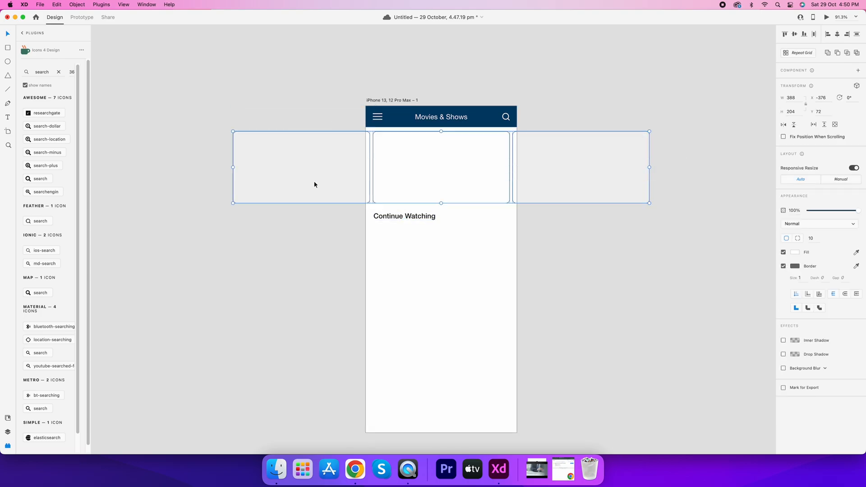
key(shift+Down)
key(Up)
key(super+Return)
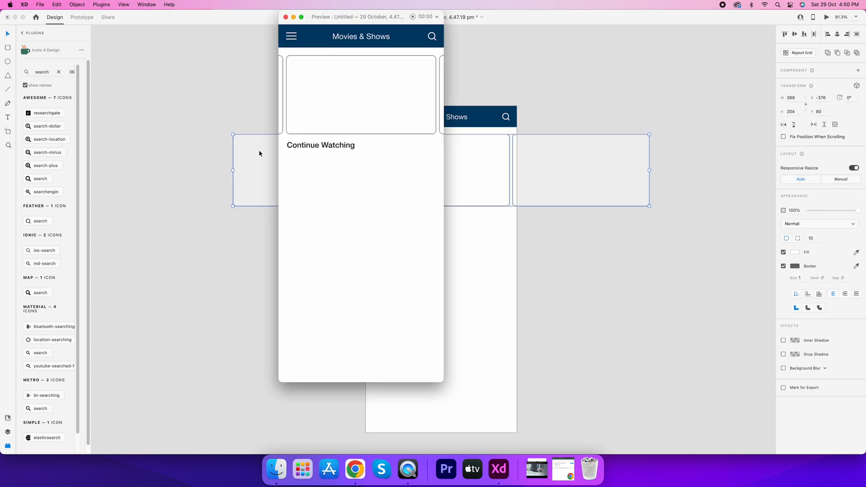
click(285, 17)
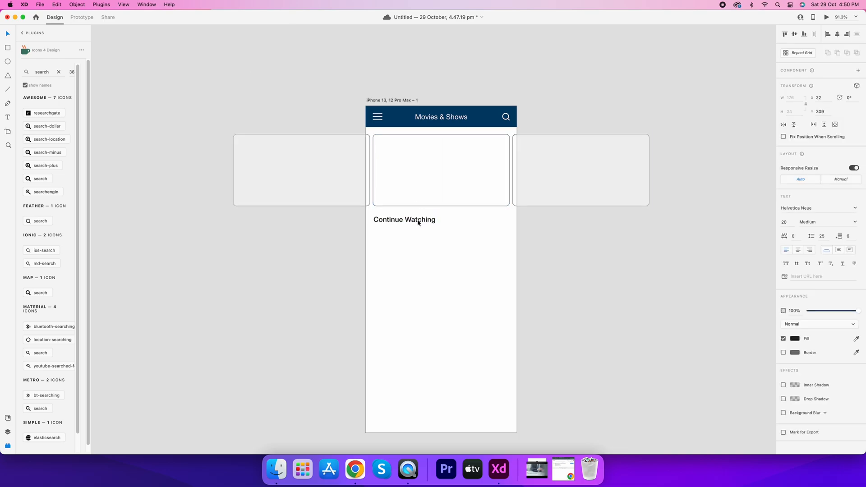
Step: Copy the center banner below "Continue Watching", shrink it to about 163 by 105 px, and duplicate it twice in a row
click(424, 156)
drag(423, 156, 424, 253)
drag(509, 303, 526, 238)
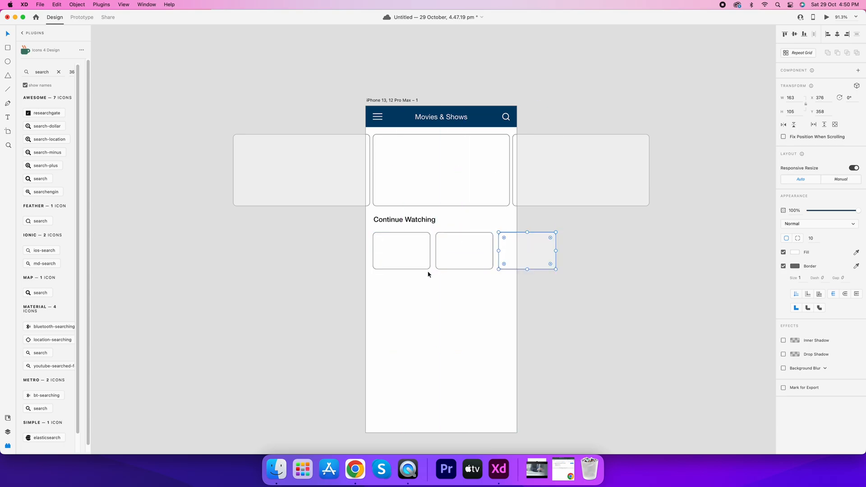
Step: Delete the second and third cards from the "Continue Watching" row
click(393, 295)
click(402, 260)
click(465, 252)
shift+click(518, 252)
key(Delete)
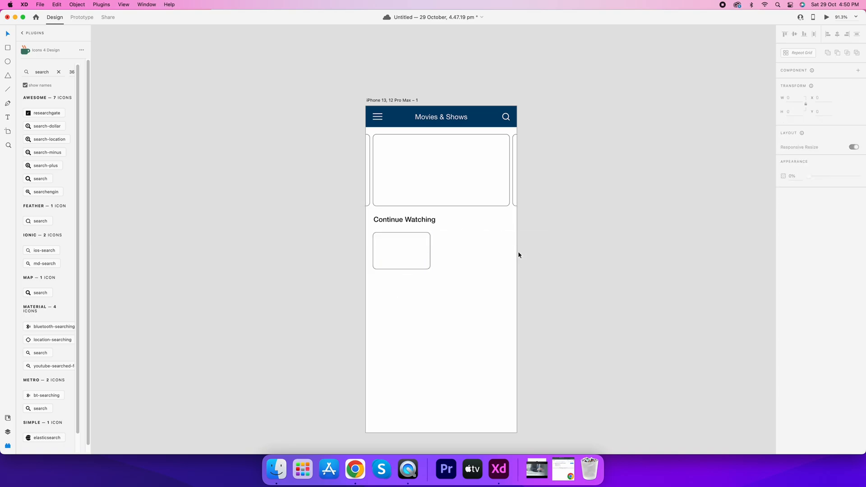
Step: Enlarge the remaining "Continue Watching" card to about 178 by 115 px and duplicate it twice across the row
click(417, 256)
drag(430, 269, 436, 275)
drag(390, 245, 522, 249)
click(452, 331)
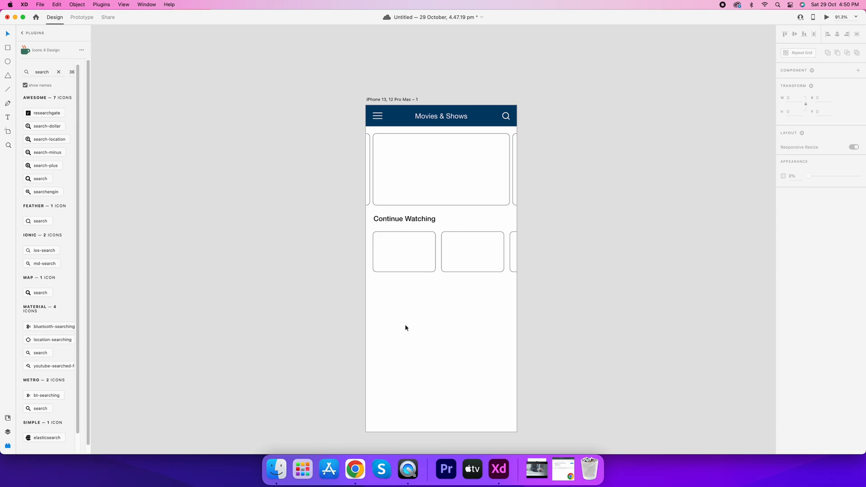
Step: Raise the three cards to Y 353 and align the "Continue Watching" heading with their left edge at X 20
drag(393, 308, 513, 256)
drag(472, 251, 466, 250)
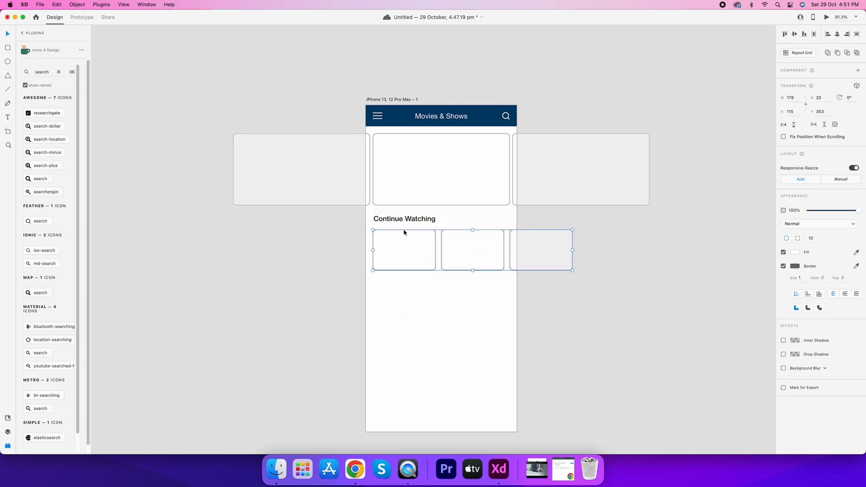
click(401, 219)
shift+click(395, 234)
click(477, 326)
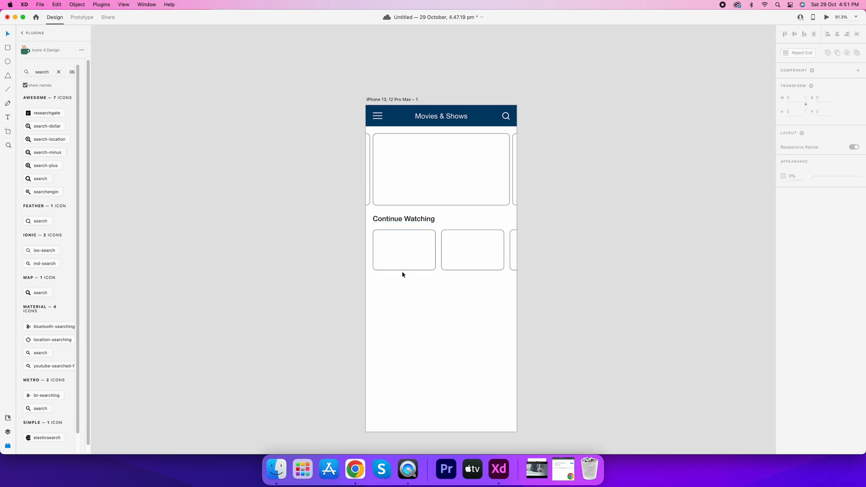
Step: Nudge the "Continue Watching" heading and its card row down 4 px together, with the heading at Y 313
click(396, 219)
drag(391, 285, 532, 220)
key(Down)
key(Down)
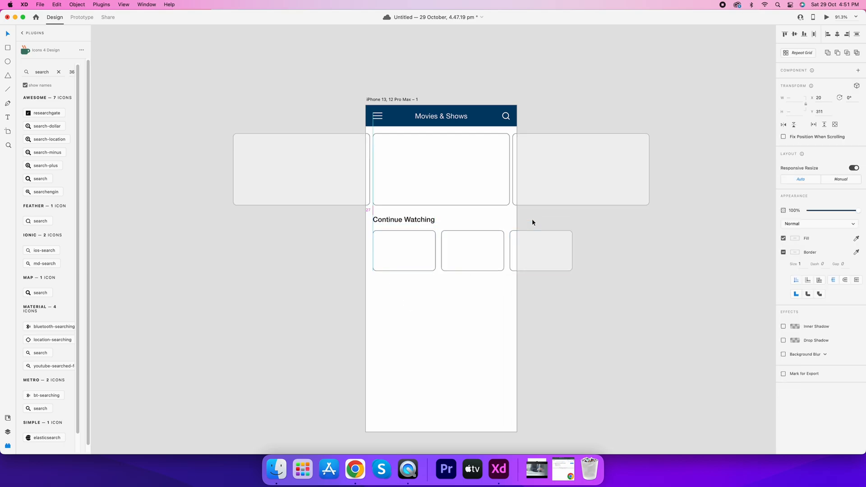
key(Down)
key(Down)
click(538, 218)
Step: Duplicate the "Continue Watching" heading and first card below the row at Y 513, and retitle the copy "TV Shows"
scroll(509, 229, down, 1)
scroll(473, 235, down, 3)
click(418, 148)
shift+click(419, 165)
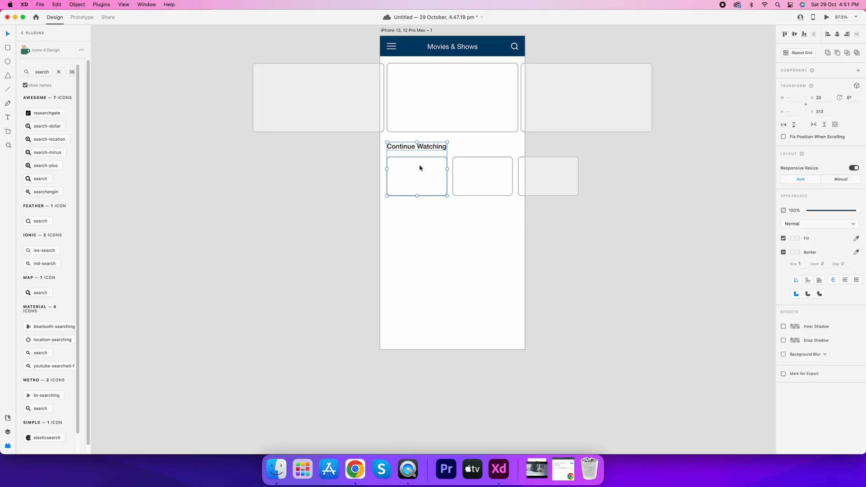
drag(420, 167, 425, 234)
double_click(442, 214)
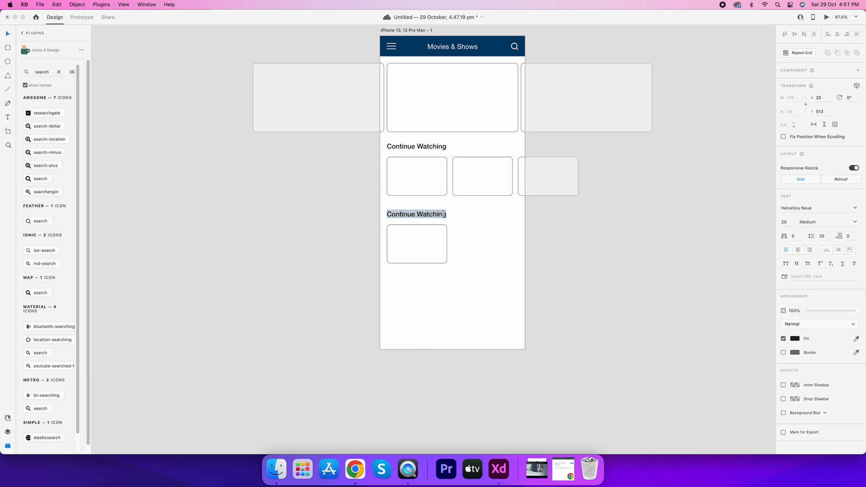
text(Tv)
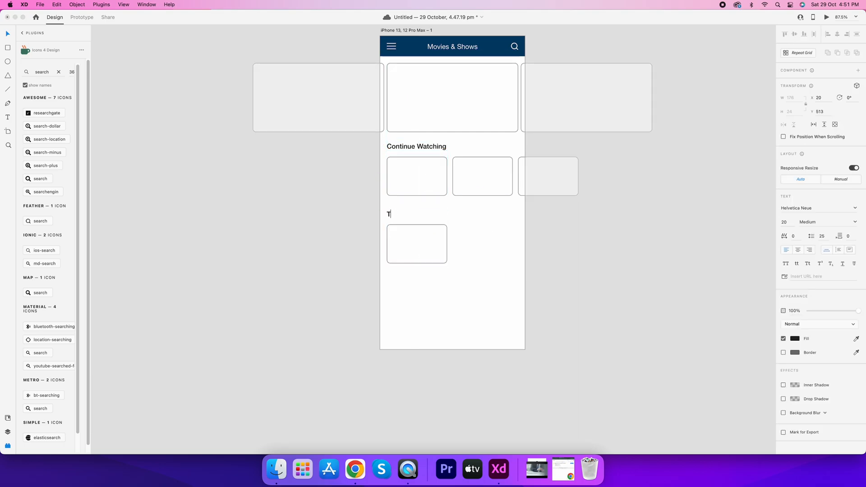
Step: Resize the "TV Shows" card to about 109 by 136 px and duplicate it three times across the row
click(426, 251)
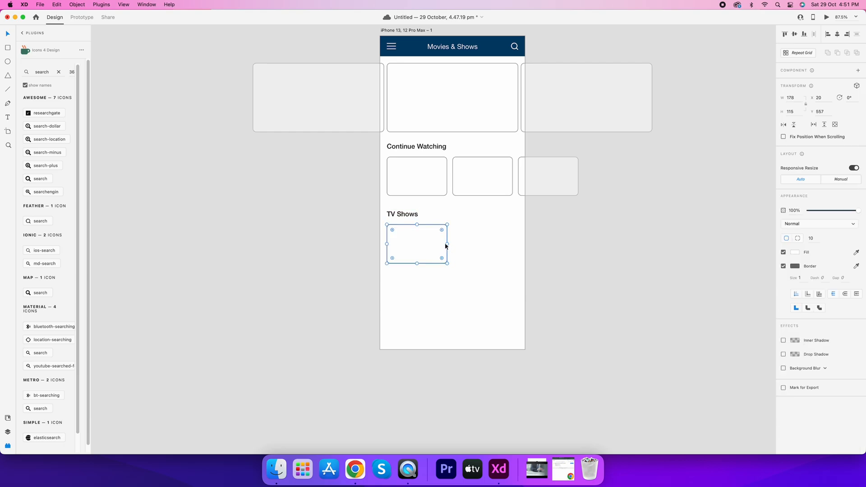
drag(446, 244, 529, 241)
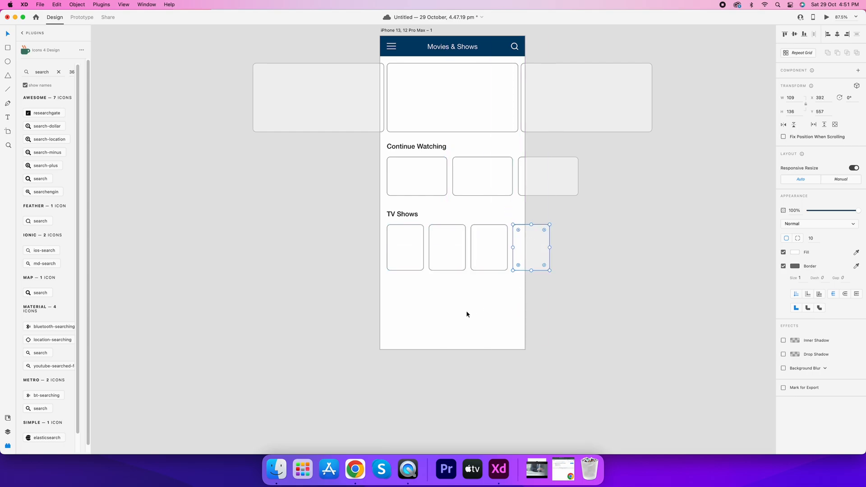
click(448, 315)
Step: Duplicate the "TV Shows" heading and its four cards below, with the new heading at Y 734, and preview the artboard
scroll(398, 184, down, 2)
click(402, 190)
drag(394, 260, 550, 182)
drag(413, 220, 416, 294)
click(569, 267)
click(451, 281)
key(super+Return)
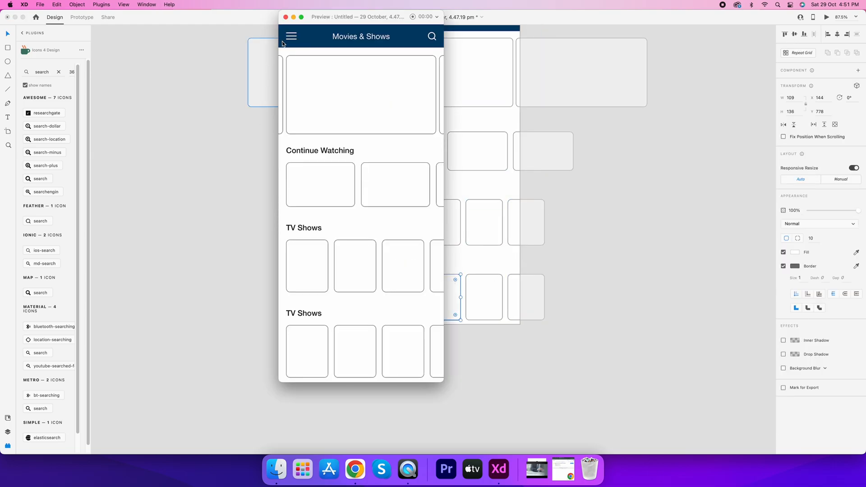
click(285, 18)
Step: Retitle the lowest section's heading as "Movies"
double_click(394, 264)
text(Movies)
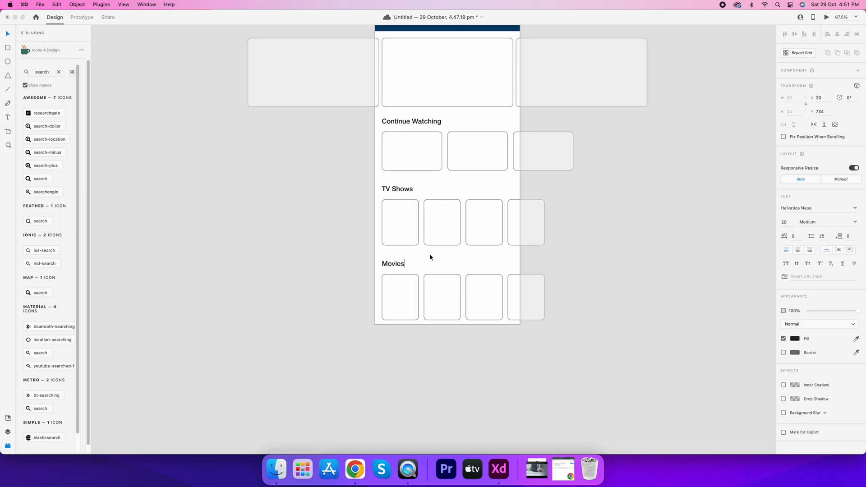
double_click(469, 252)
scroll(447, 325, down, 5)
click(437, 353)
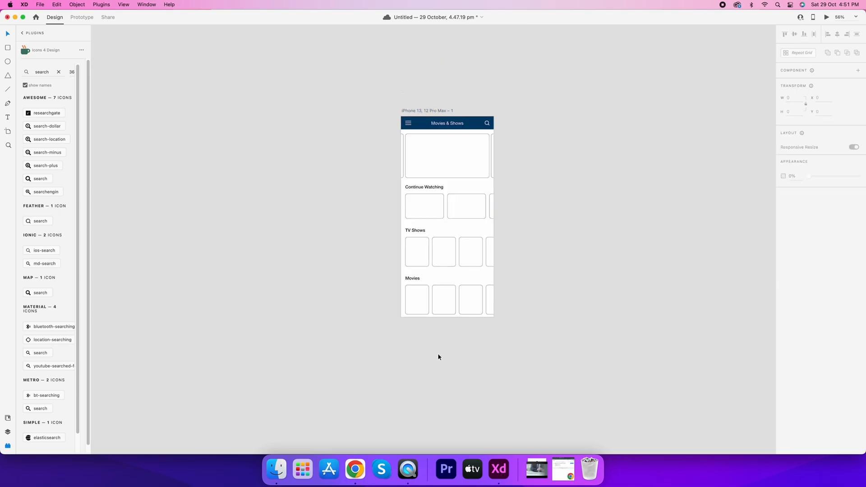
Step: Narrow the design window to about half the screen width, freeing the other half for a browser
scroll(437, 352, down, 1)
drag(388, 320, 489, 156)
click(530, 228)
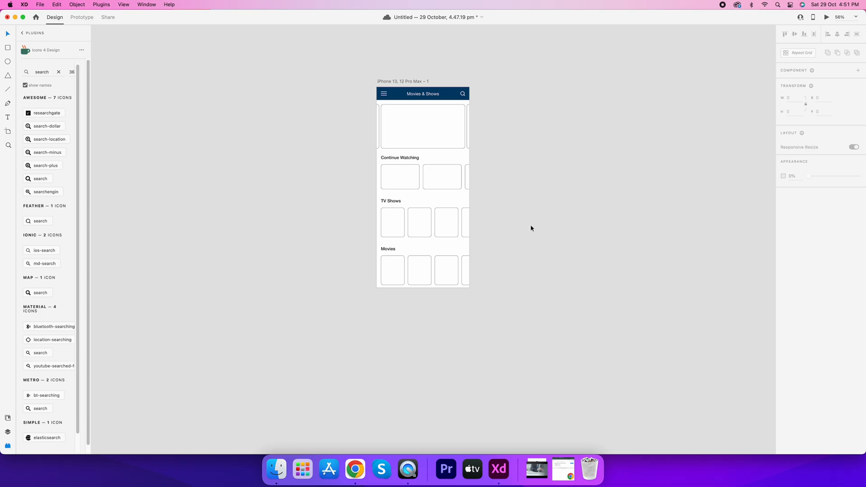
drag(498, 288, 500, 290)
drag(1, 292, 416, 292)
Step: Switch to Google Chrome and search Google Images for "movies"
click(356, 469)
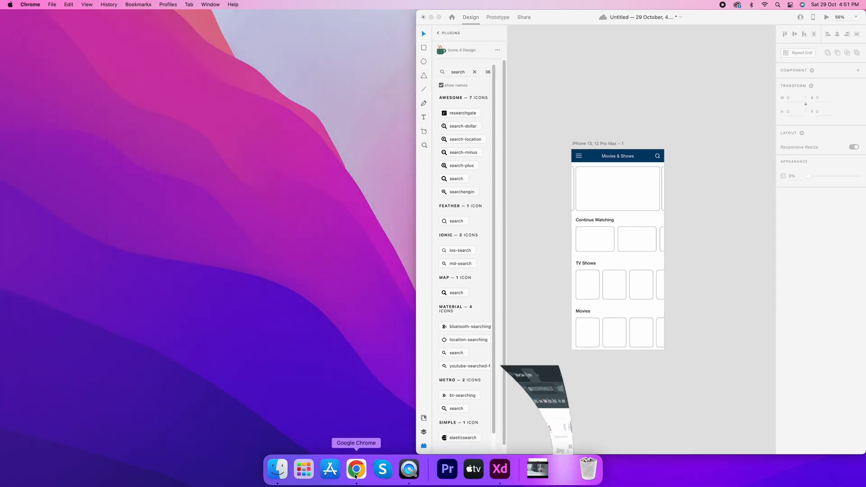
click(191, 76)
text(movies)
key(Return)
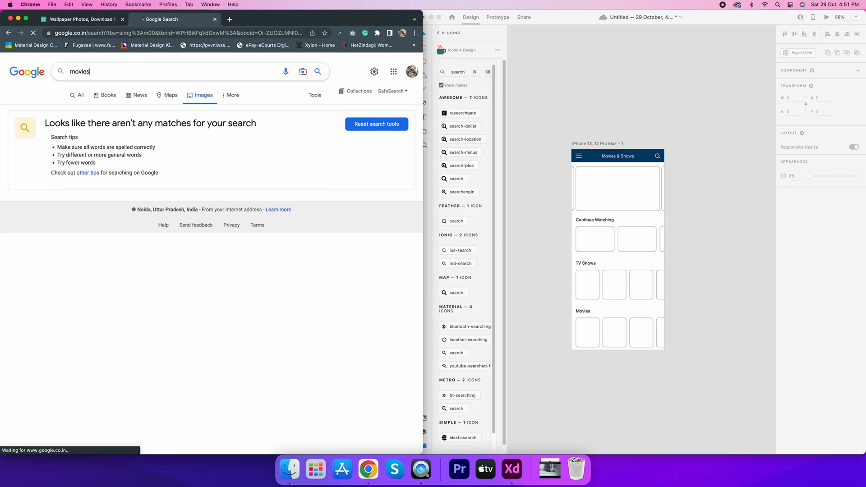
click(113, 98)
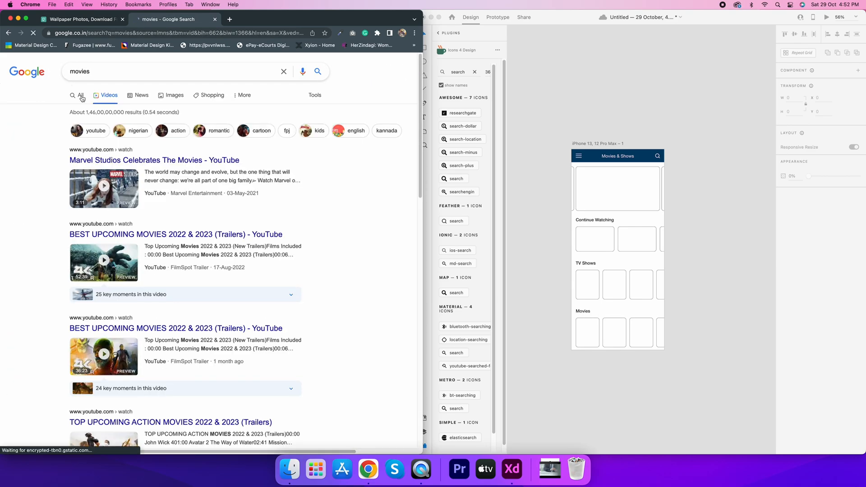
click(81, 97)
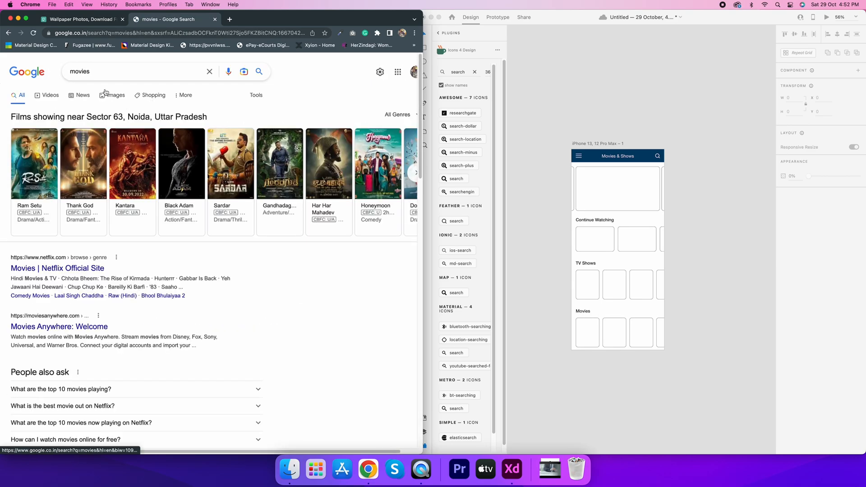
click(113, 95)
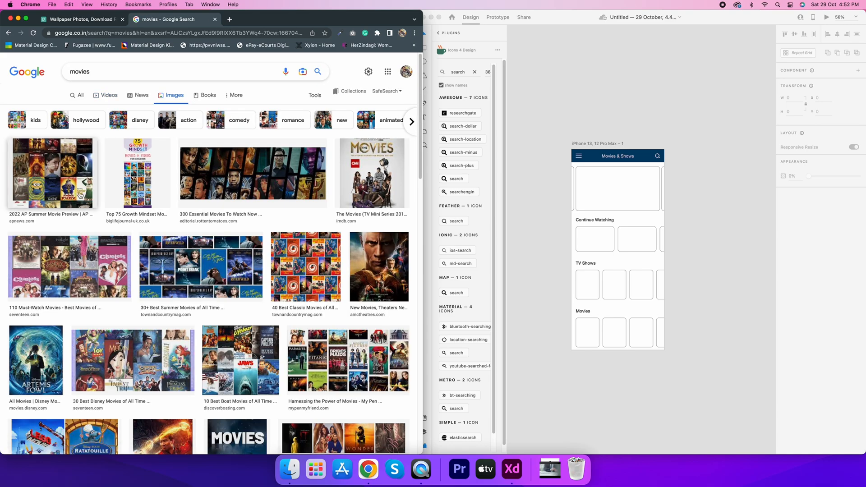
Step: Fill the center banner with the "300 Essential Movies To Watch Now" image and close that image's browser preview
click(272, 180)
drag(335, 149, 618, 188)
click(320, 67)
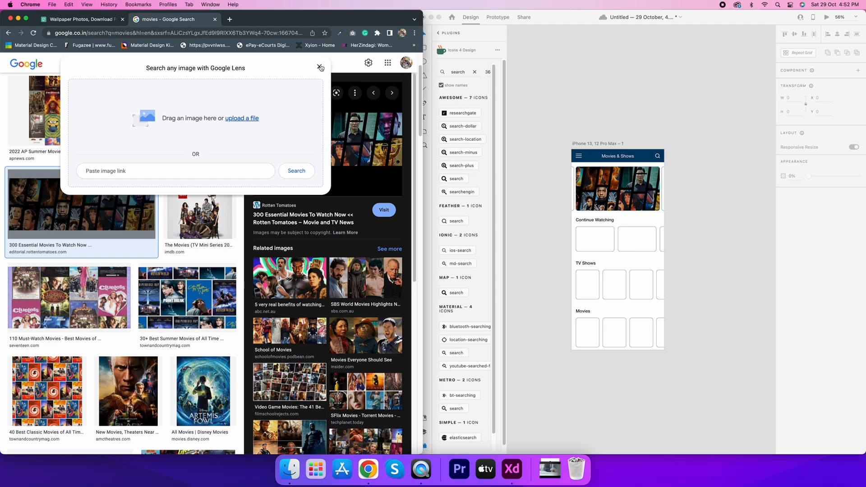
click(319, 67)
click(262, 93)
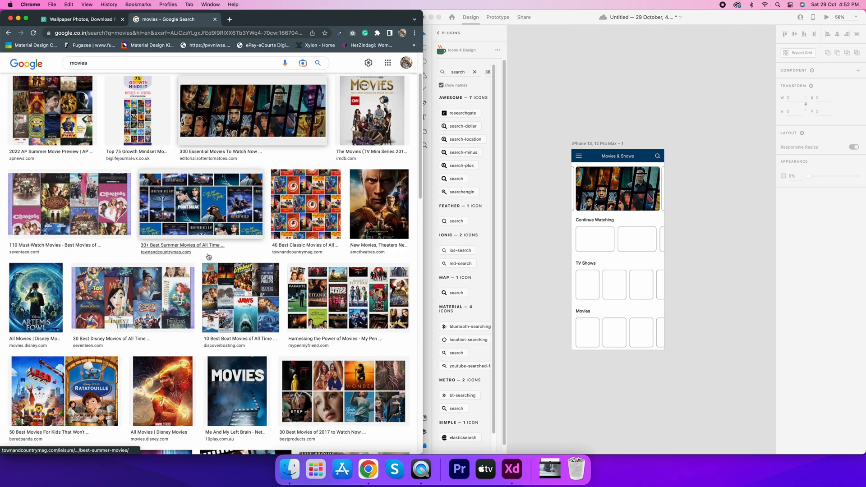
Step: Fill the first TV Shows card with the Artemis Fowl poster from the movie image results and close its preview
click(36, 297)
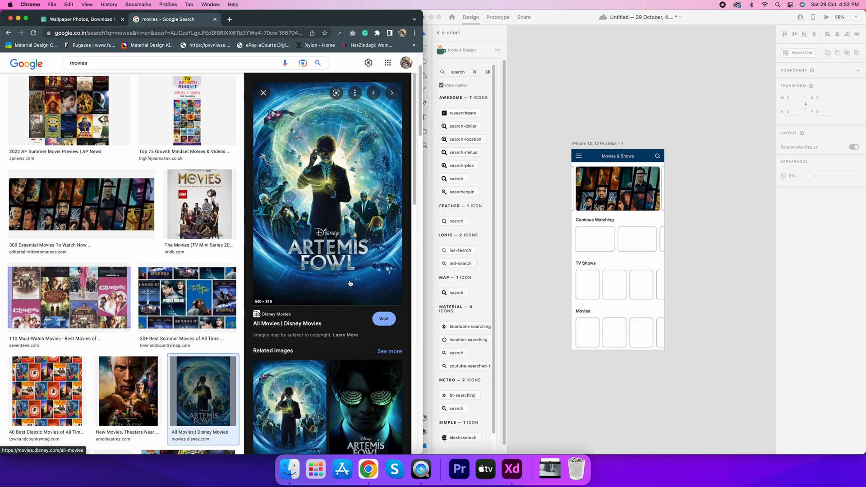
drag(350, 284, 588, 284)
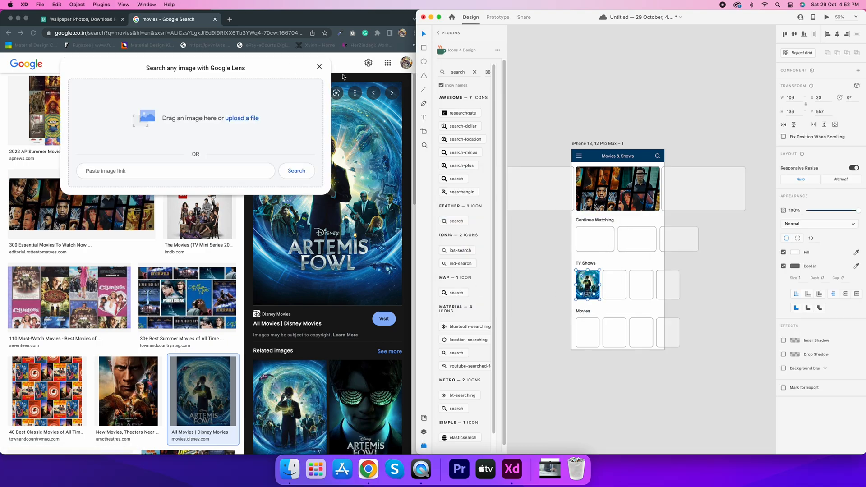
click(320, 67)
key(Escape)
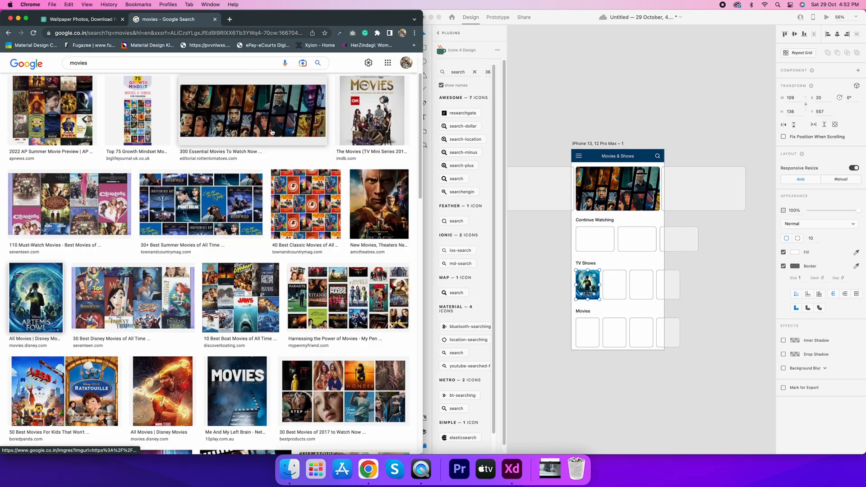
Step: Fill the first card in the Movies row with the Black Adam poster and close its browser preview
click(380, 219)
drag(333, 158, 591, 336)
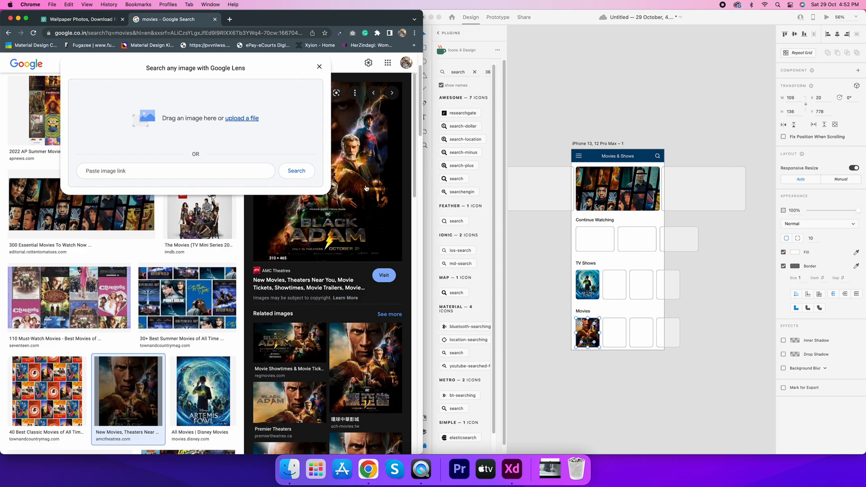
click(320, 66)
click(263, 94)
Step: Fill the second card in the Movies row with the Shang-Chi poster and dismiss the image-search overlay
scroll(316, 237, down, 3)
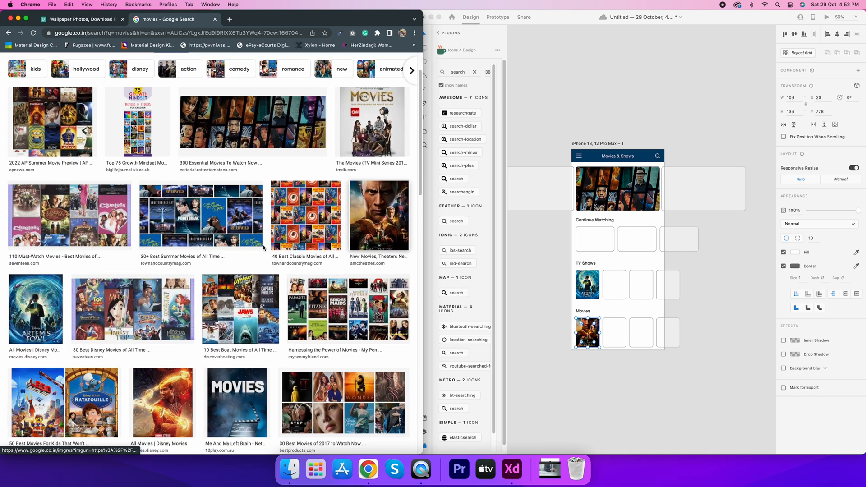
click(316, 238)
drag(316, 237, 606, 338)
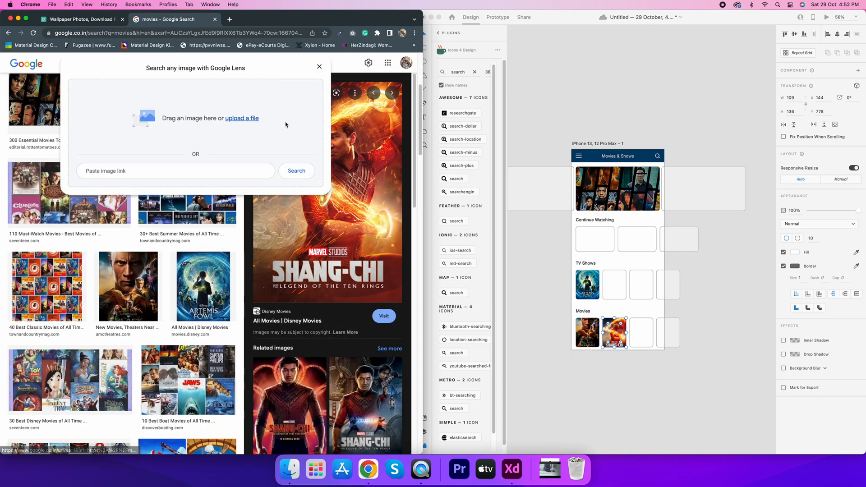
click(319, 66)
Step: Fill the banner right of the center one with "The 25 Best Movies of 2021" image and close its preview
click(220, 283)
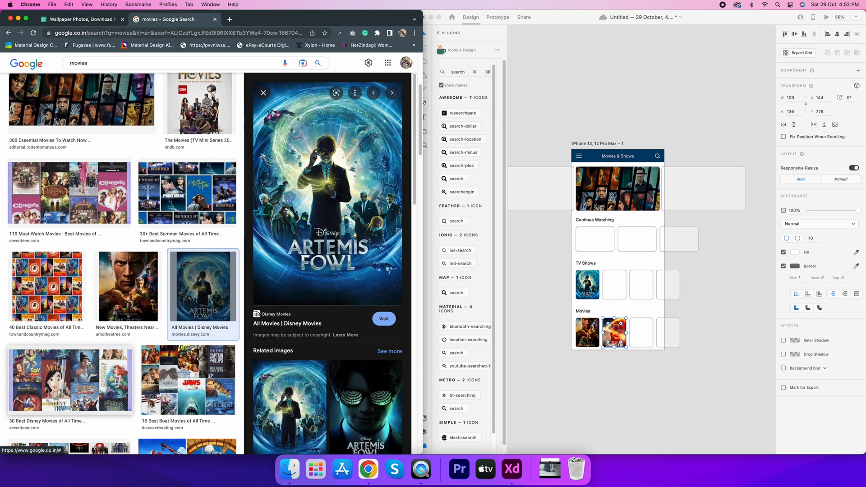
scroll(181, 316, down, 5)
click(169, 336)
click(86, 337)
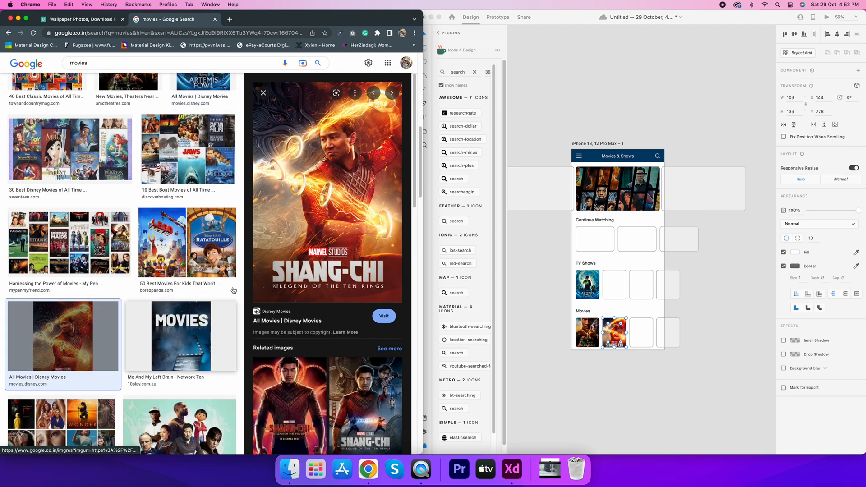
click(337, 268)
drag(336, 167, 697, 189)
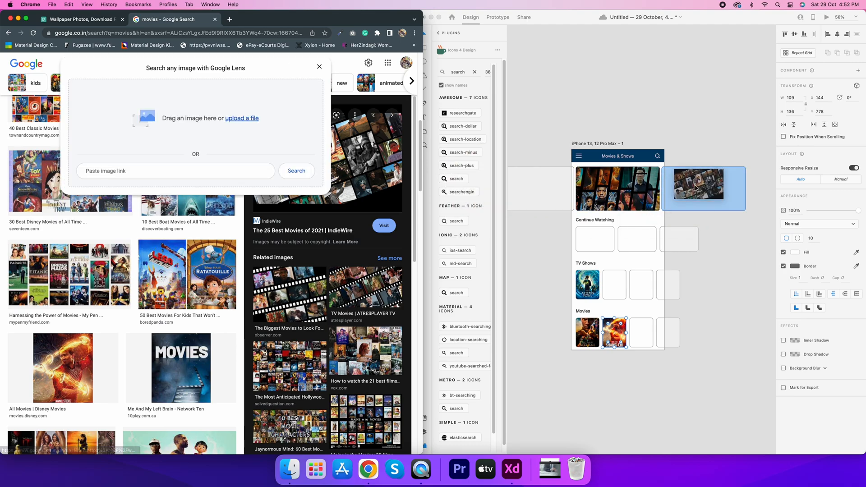
click(319, 67)
click(319, 68)
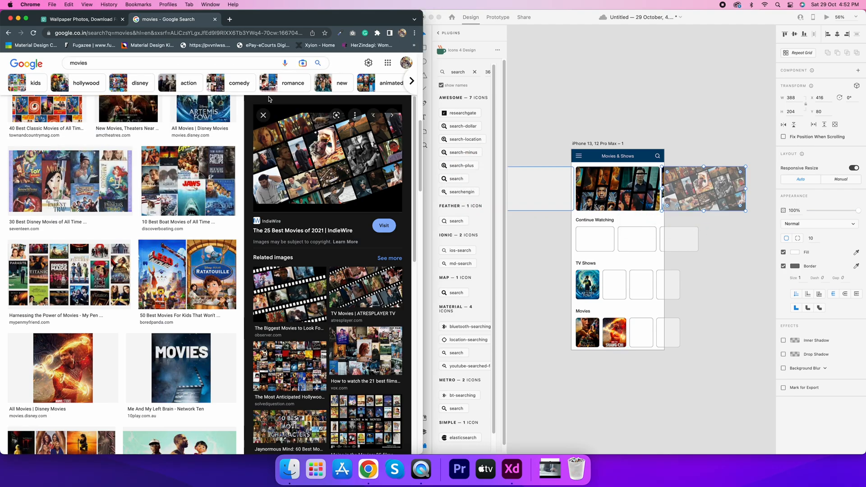
click(263, 115)
Step: Fill the third card in the Movies row with the Jurassic World Dominion poster and close its preview
scroll(299, 217, down, 2)
click(377, 259)
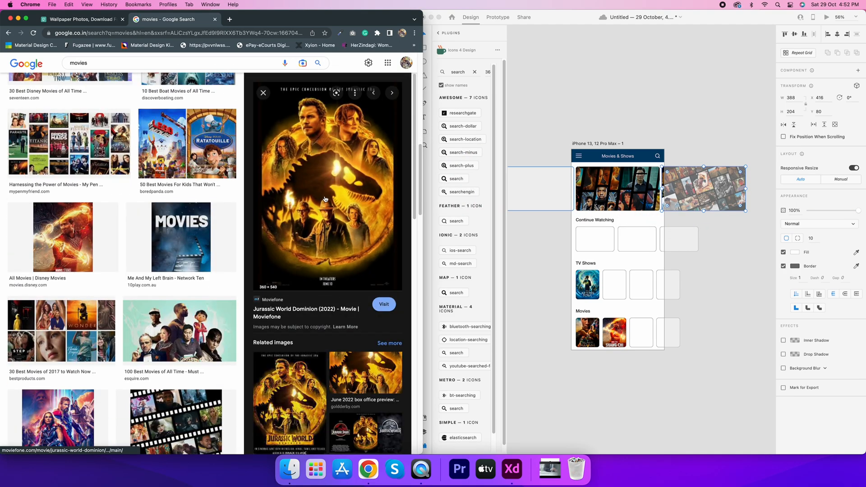
drag(326, 203, 641, 333)
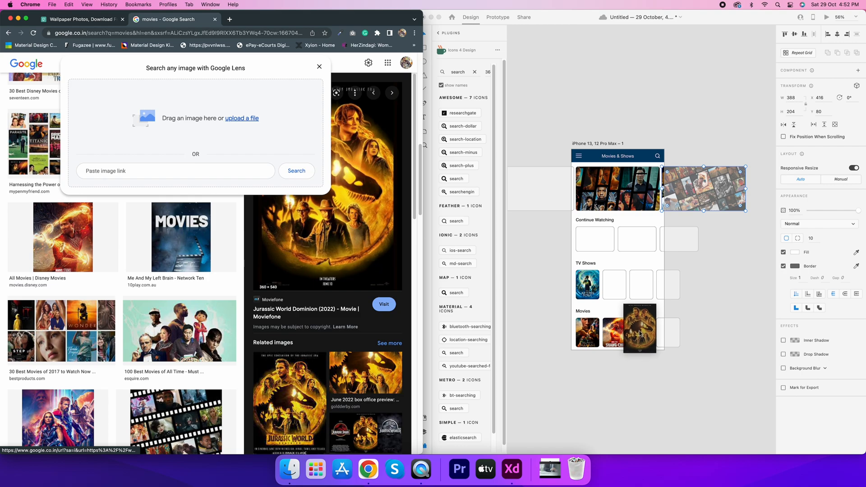
click(320, 67)
click(320, 67)
click(263, 93)
Step: Fill the fourth card in the Movies row with the Cirkus poster and dismiss the image-search overlay
scroll(322, 203, down, 2)
click(363, 274)
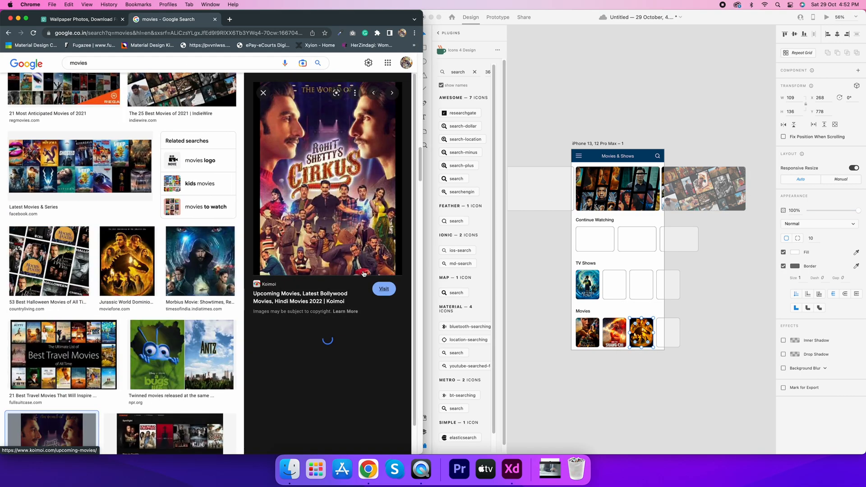
drag(364, 273, 665, 334)
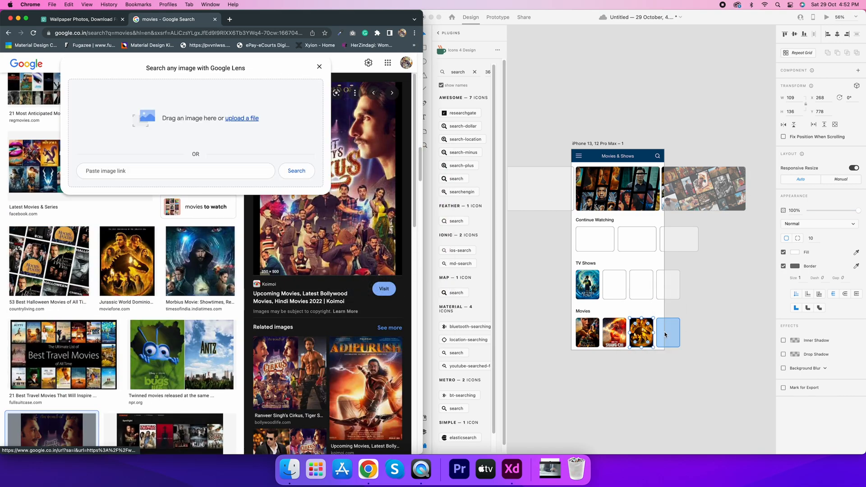
click(319, 67)
Step: Search Google Images for "tv shows" and refine the query to "tv shows poster"
click(157, 63)
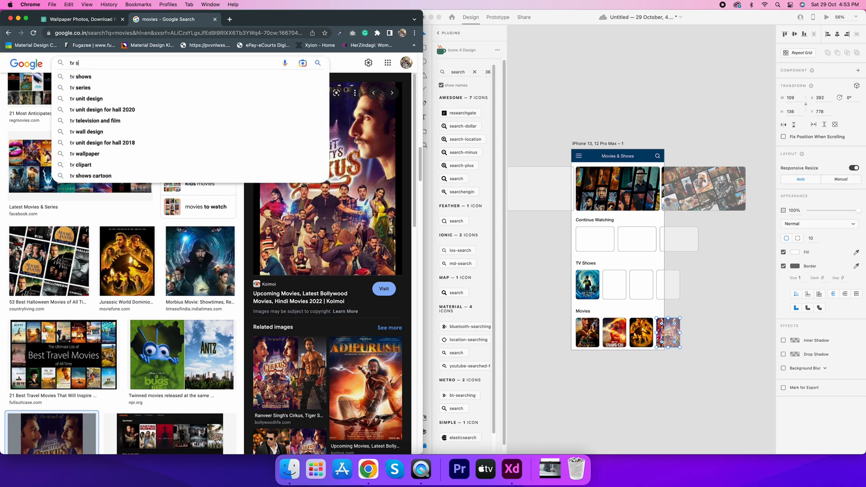
text(tv shows)
key(Return)
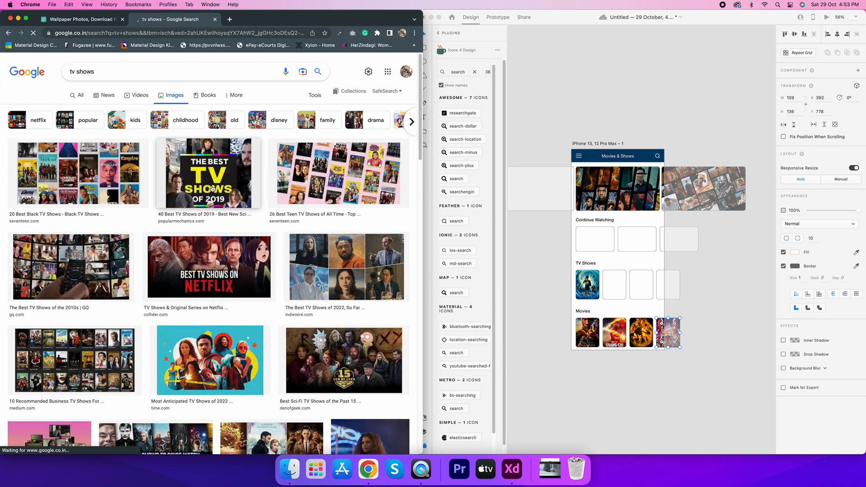
scroll(241, 286, down, 5)
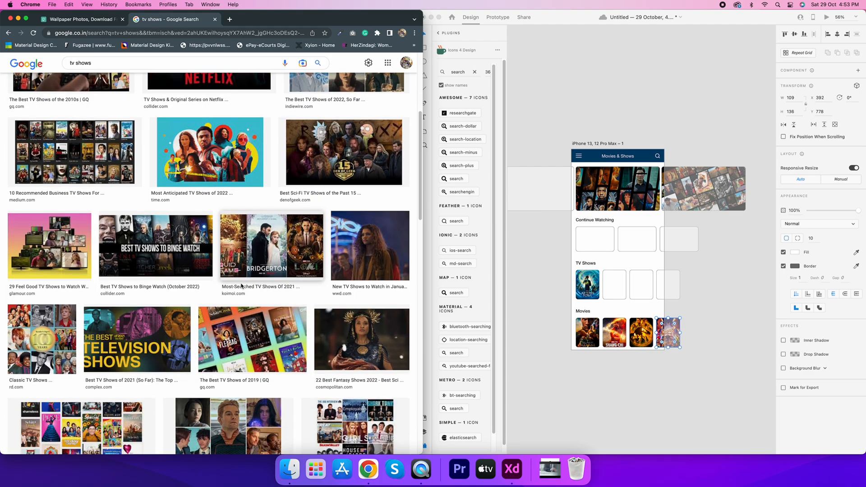
scroll(241, 286, up, 2)
click(108, 64)
text(poster)
key(Return)
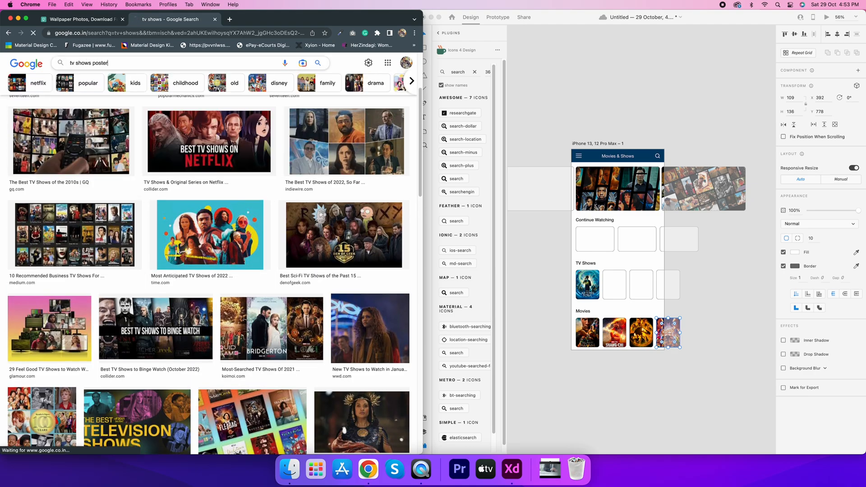
Step: Fill the second, third and fourth TV Shows cards with the Stranger Things, WandaVision and Peaky Blinders posters
click(75, 172)
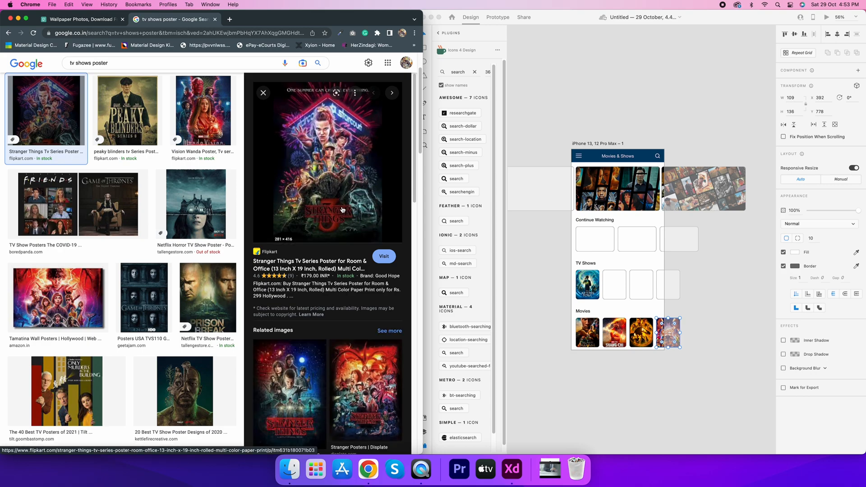
drag(343, 209, 600, 288)
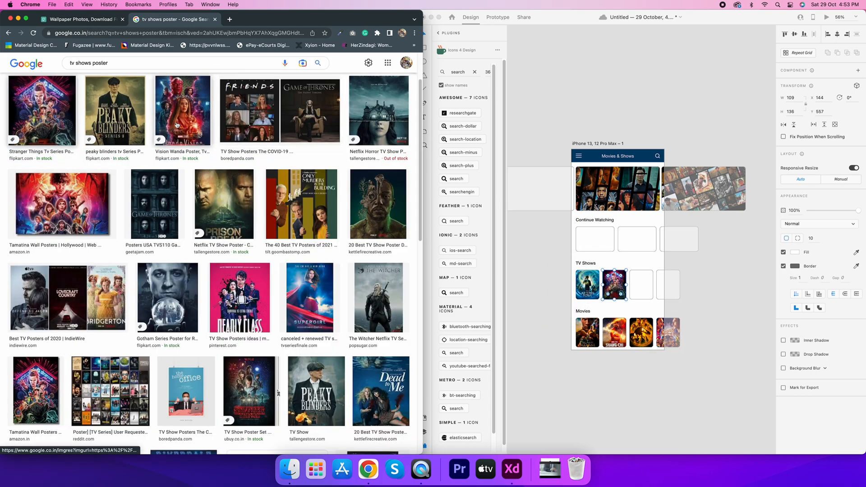
click(176, 130)
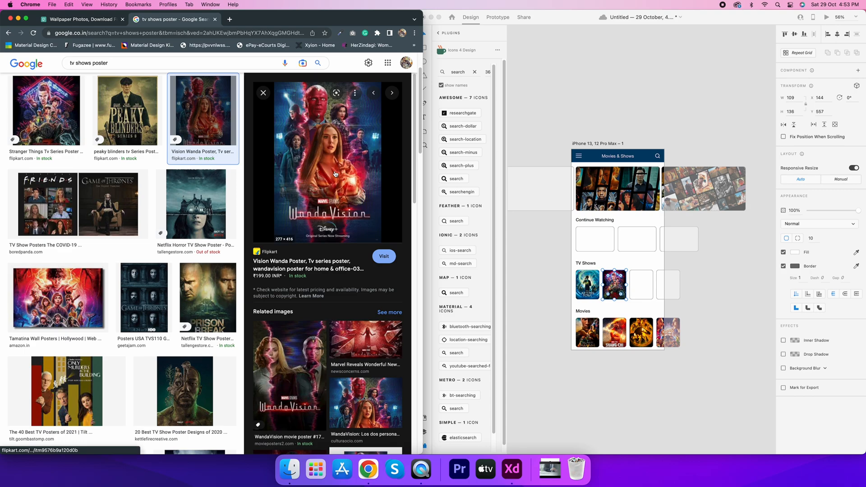
drag(332, 171, 641, 284)
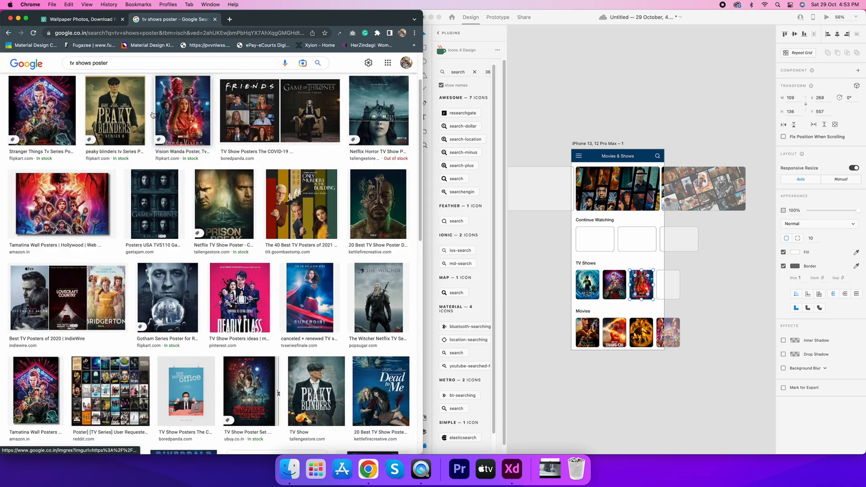
click(152, 114)
drag(325, 162, 664, 292)
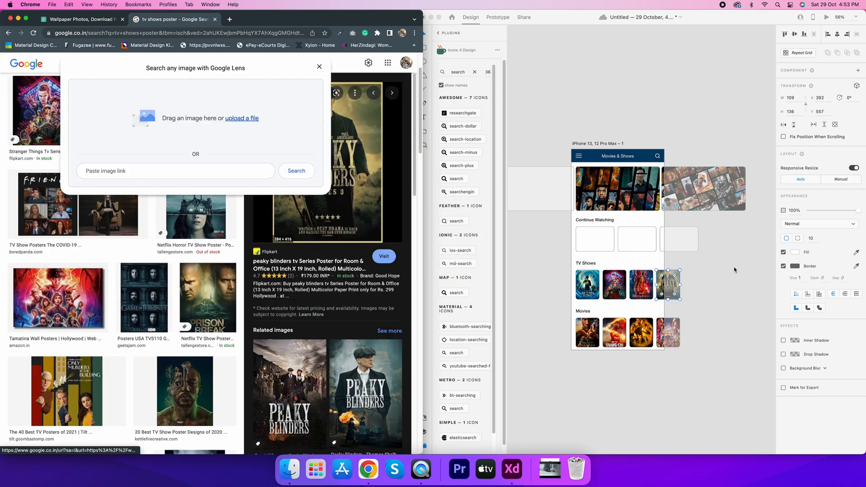
Step: Go back through the previously opened poster previews in the browser and close the Stranger Things preview
click(149, 65)
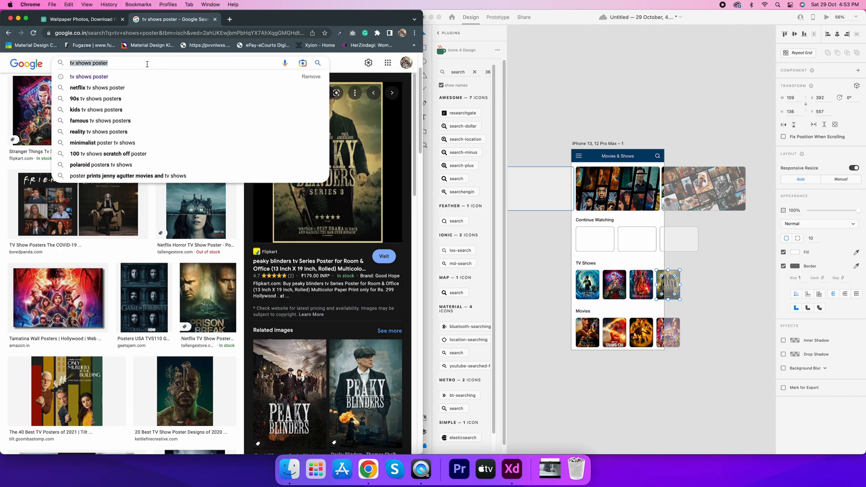
click(9, 34)
click(9, 34)
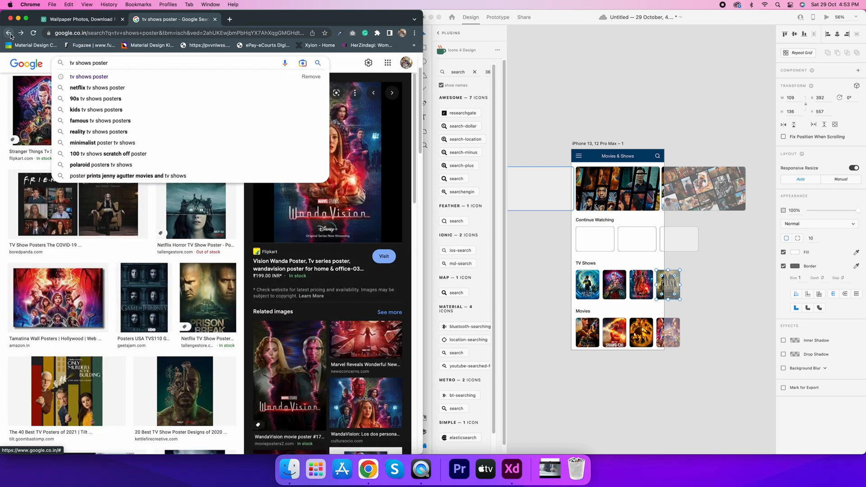
click(9, 33)
click(9, 33)
click(352, 64)
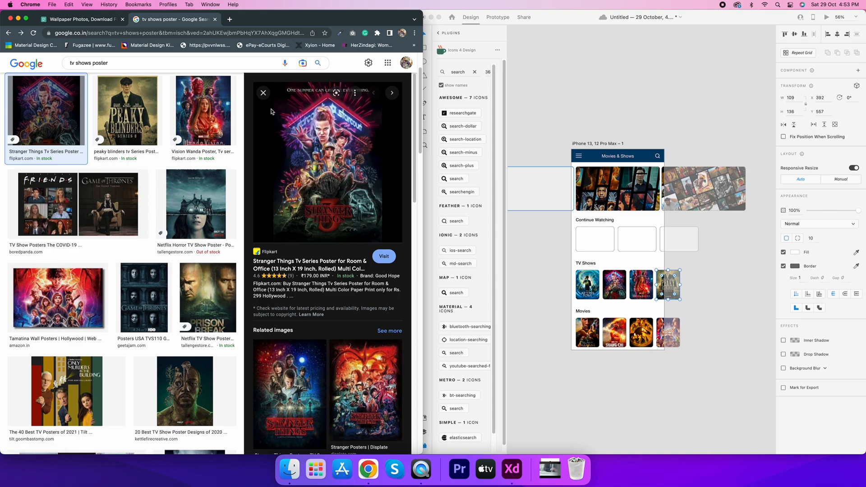
click(263, 92)
Step: Replace the poster query with "movies" and run the image search
click(98, 71)
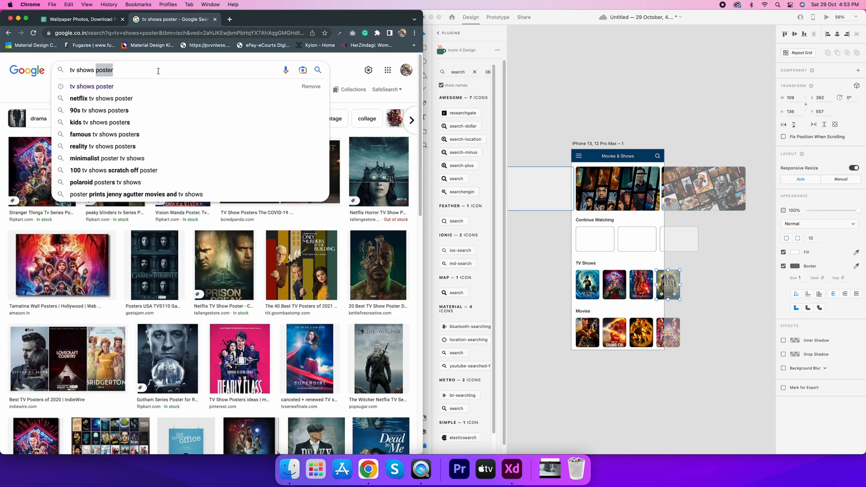
key(BackSpace)
key(BackSpace)
key(BackSpace)
key(BackSpace)
key(BackSpace)
key(BackSpace)
key(BackSpace)
key(BackSpace)
key(BackSpace)
text(movie)
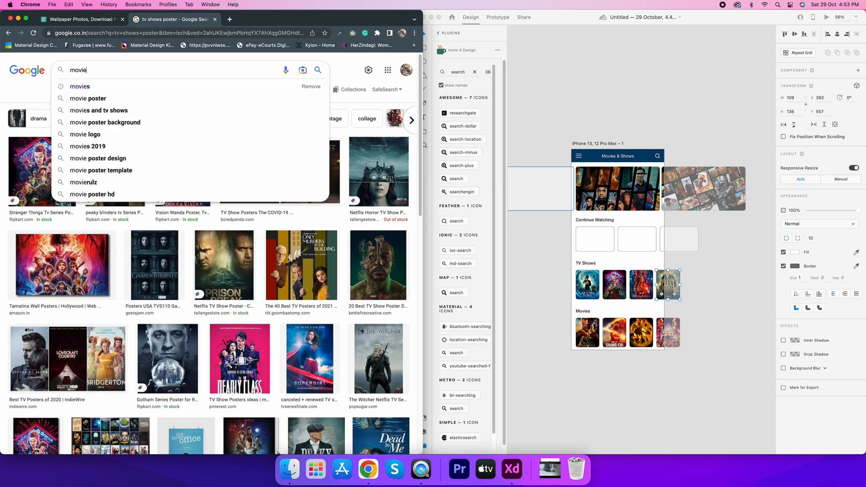
text(s)
key(Return)
Step: Fill the first Continue Watching card with the "New Hindi Dubbed Movie 2022" Rishtey image and close its preview
scroll(270, 240, down, 5)
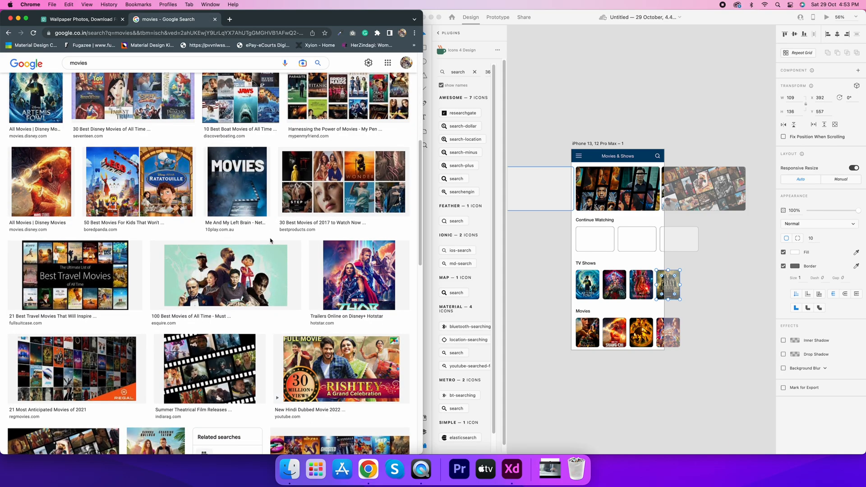
click(336, 367)
drag(366, 135, 611, 230)
scroll(593, 242, up, 5)
double_click(596, 233)
click(548, 267)
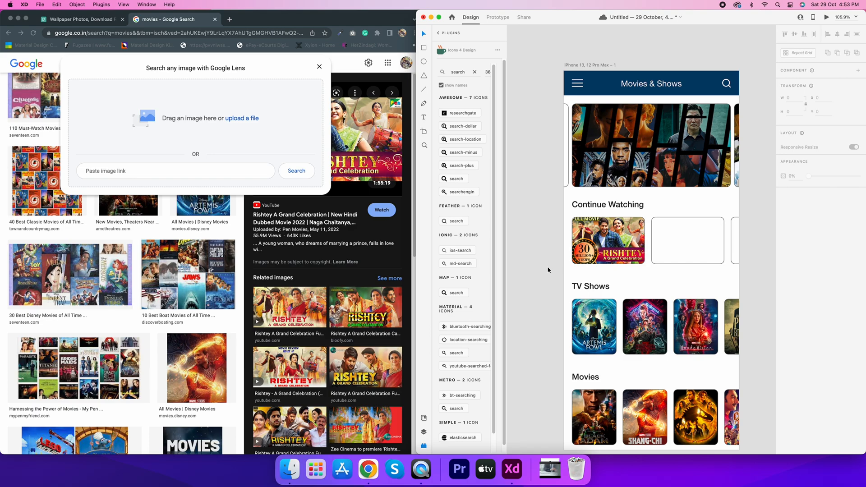
click(319, 67)
click(263, 92)
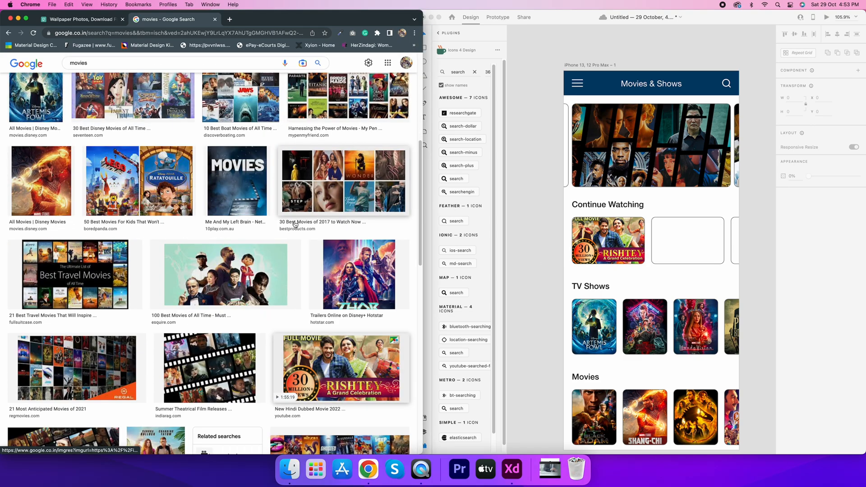
Step: Fill the banner left of the center one with the "Best Movies Out Right Now To Watch" image and close its preview
scroll(332, 255, down, 10)
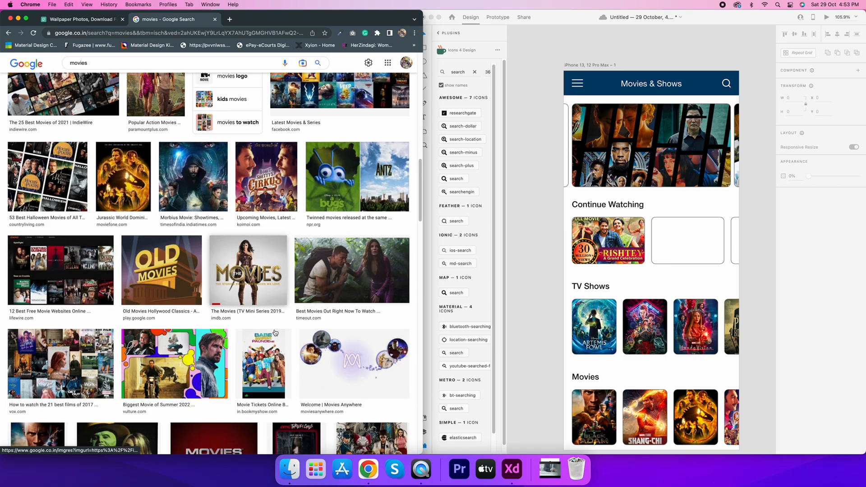
click(356, 273)
drag(361, 149, 559, 131)
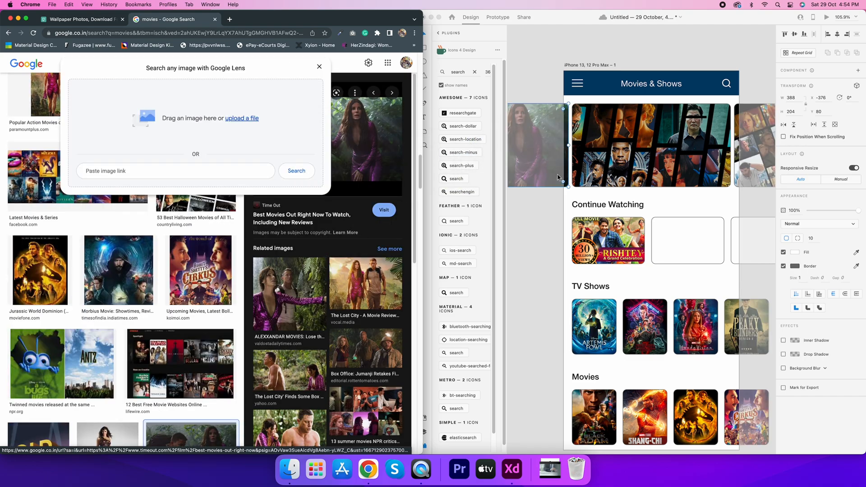
click(319, 67)
click(263, 93)
Step: Fill the second Continue Watching card with the "Top 10 Movies of 2021" image
scroll(340, 255, down, 5)
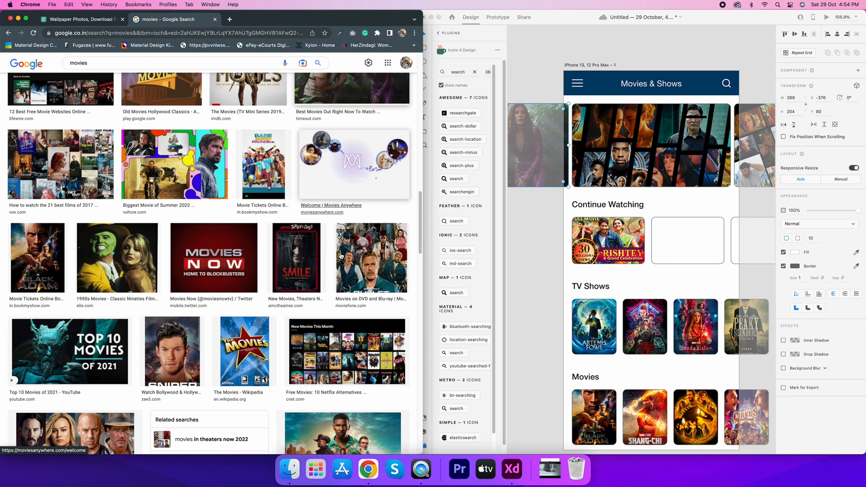
click(96, 350)
drag(335, 141, 687, 241)
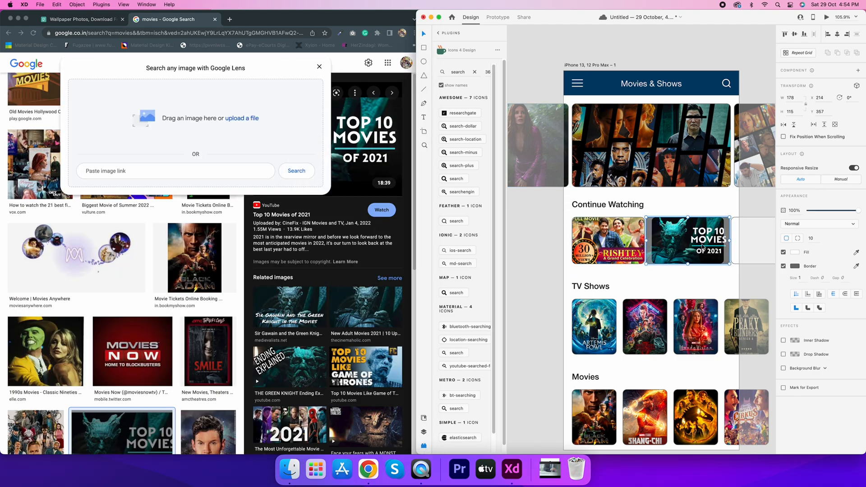
Step: Close the previous image preview and fill the third Continue Watching card with the Netflix Morbius image
click(335, 68)
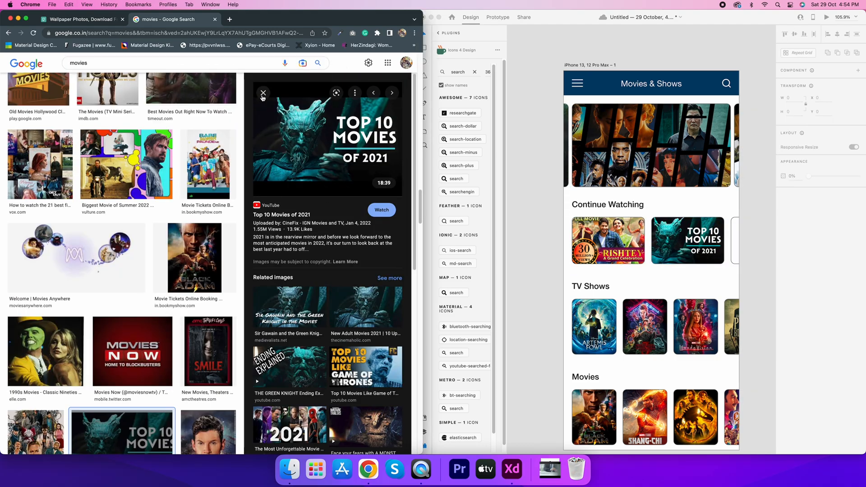
click(263, 92)
scroll(333, 333, down, 4)
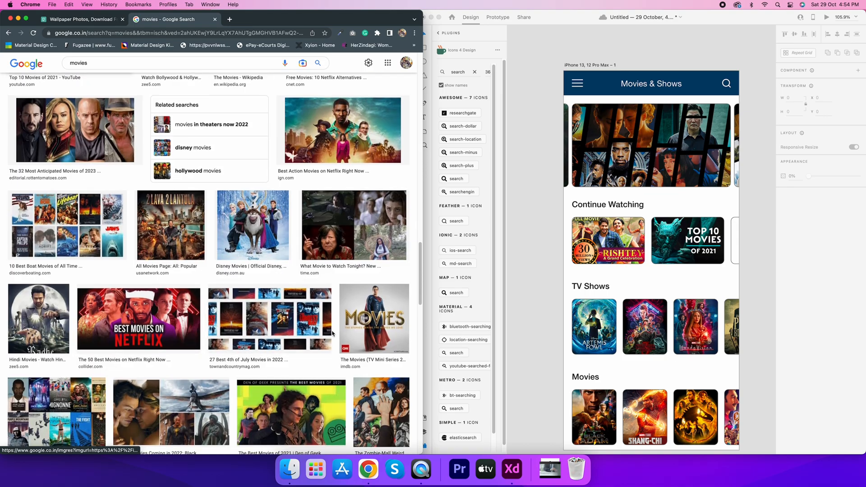
scroll(332, 333, down, 10)
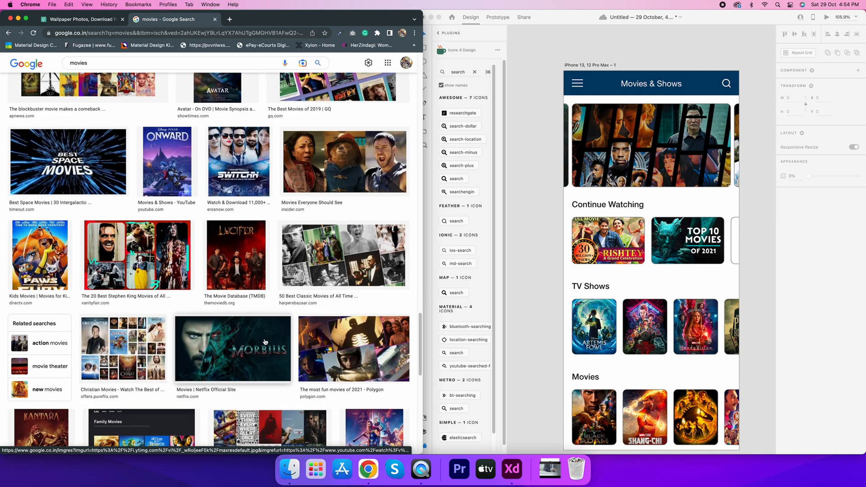
click(265, 342)
scroll(549, 233, down, 3)
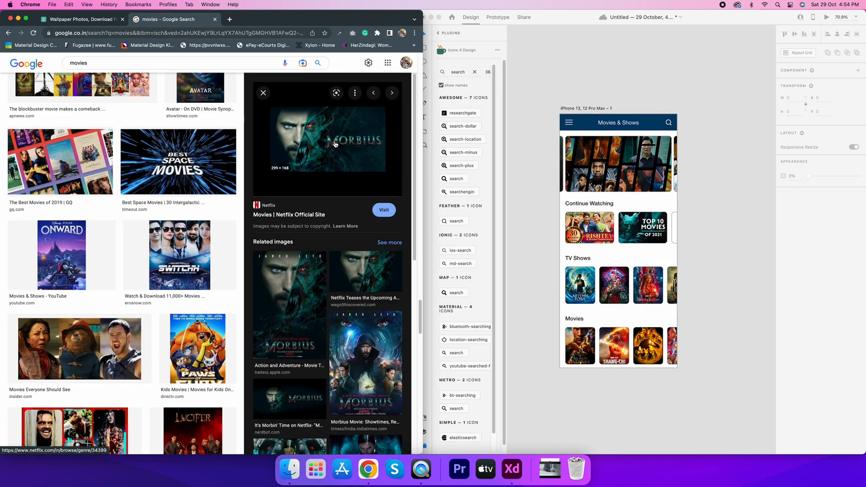
drag(334, 144, 682, 228)
scroll(676, 230, up, 5)
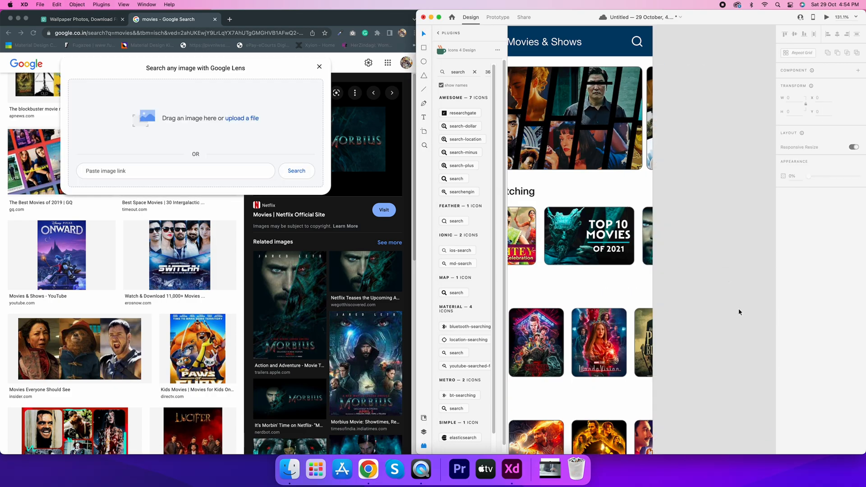
scroll(739, 225, down, 5)
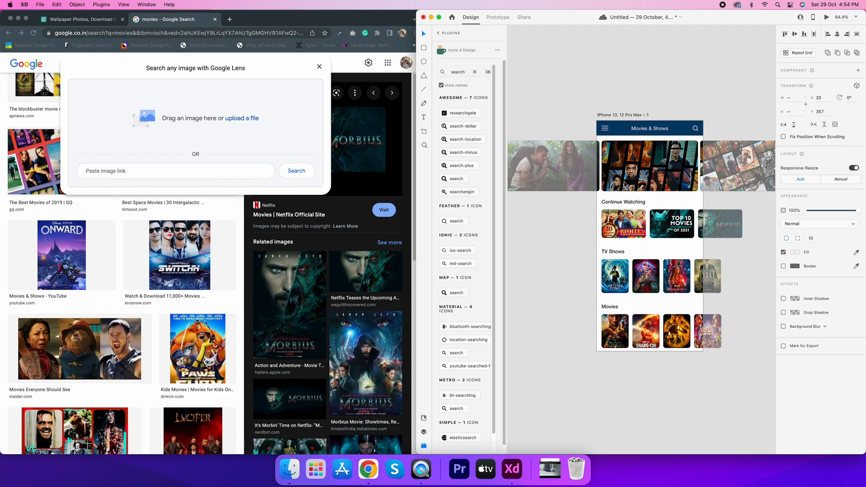
Step: Hide the plugins list and widen the design window over the browser
click(570, 150)
click(424, 445)
click(595, 381)
drag(596, 382, 541, 304)
scroll(541, 303, down, 2)
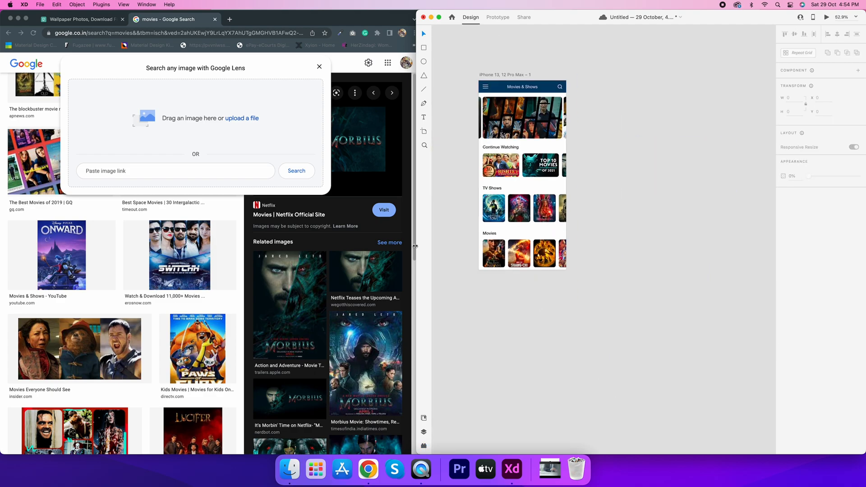
drag(415, 246, 216, 246)
Step: Duplicate the Continue Watching, TV Shows and Movies rows with their titles directly below the existing Movies row
drag(363, 144, 464, 289)
drag(455, 252, 455, 384)
click(545, 308)
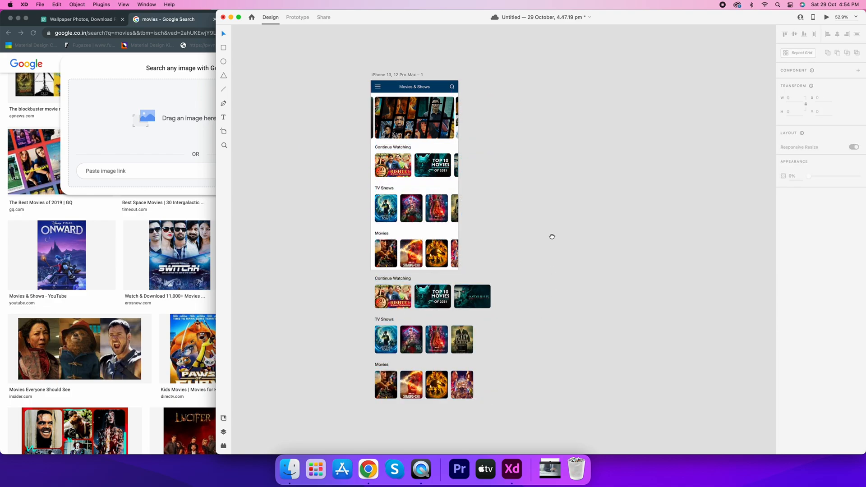
drag(552, 236, 552, 236)
scroll(543, 183, down, 2)
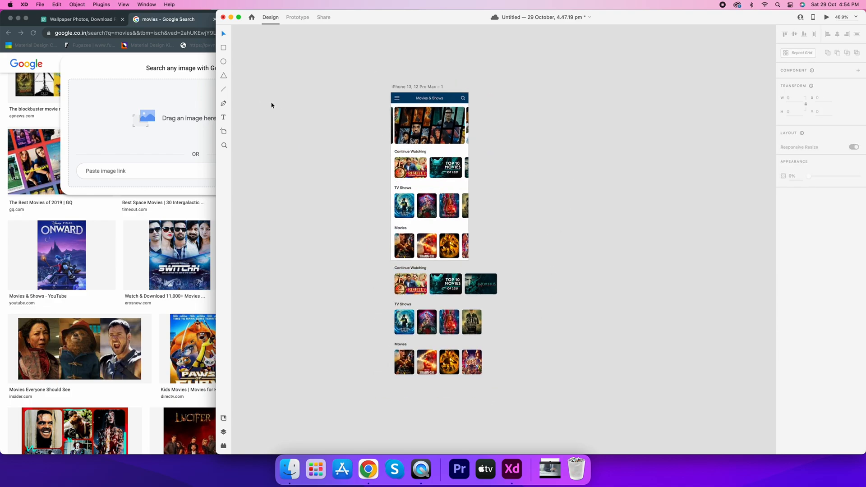
Step: Expand XD to full screen and make all banners and card rows a vertical scroll group, 866 high from Y 60
double_click(216, 144)
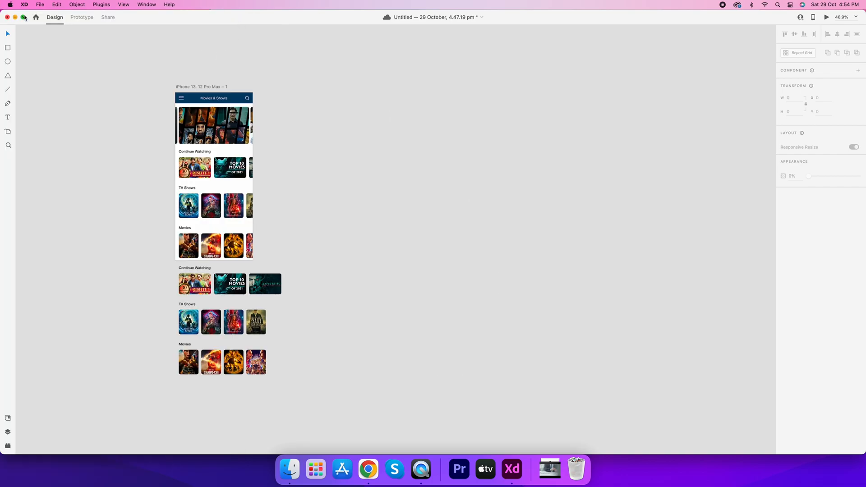
key(ctrl+super+f)
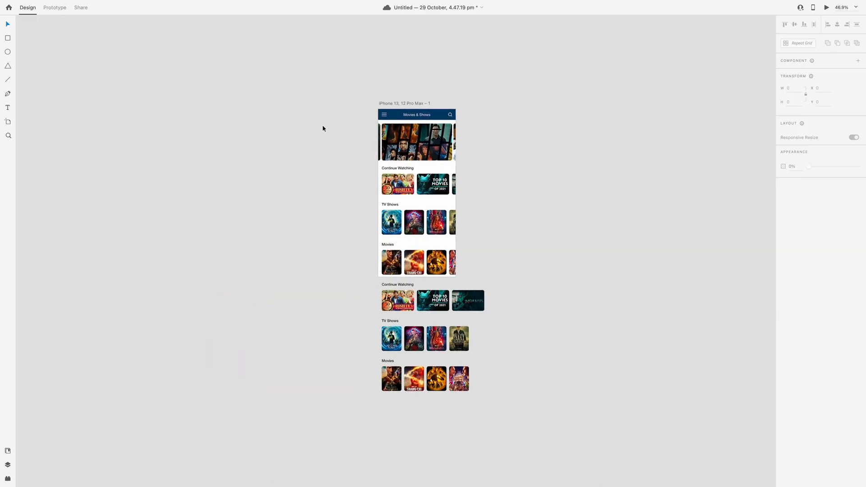
drag(356, 123, 513, 392)
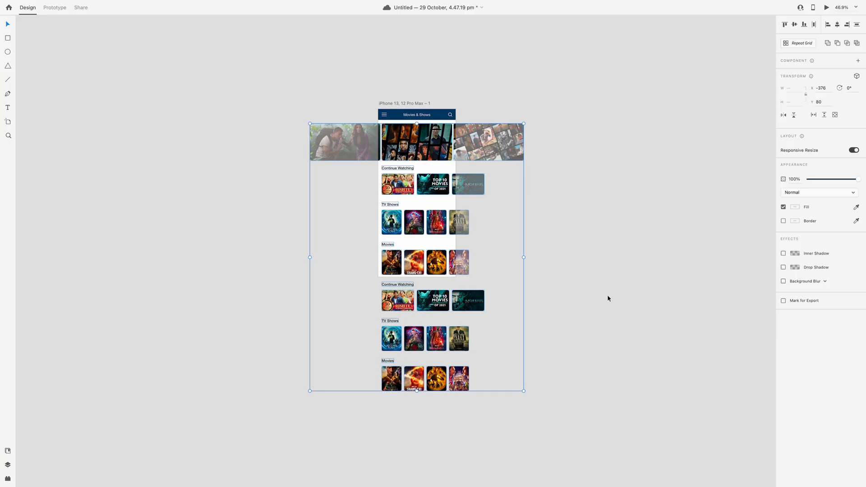
click(824, 115)
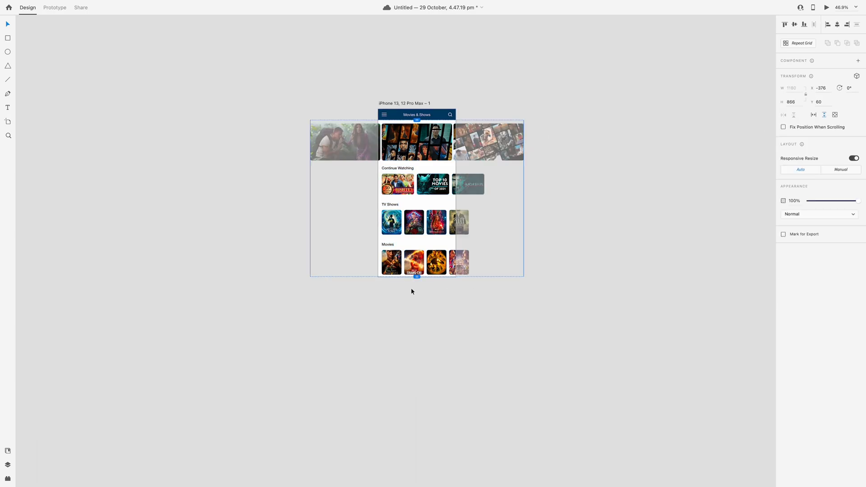
Step: Draw a rectangle about 170 × 34 below the last Movies row inside the scroll group, with 0% opacity
scroll(414, 263, up, 5)
double_click(416, 264)
scroll(416, 264, down, 5)
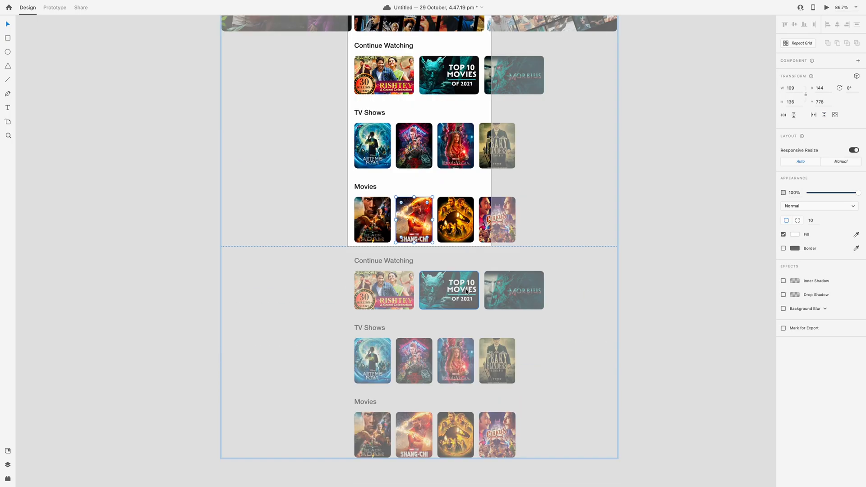
drag(402, 342, 459, 352)
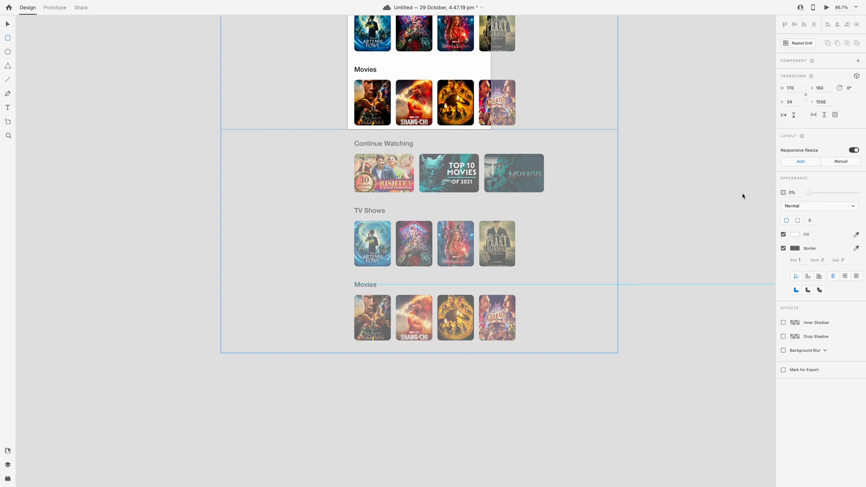
Step: Select the header bar with its title and icons and check its prototype and scrolling options
click(155, 76)
drag(158, 75, 183, 331)
click(444, 87)
click(356, 83)
click(374, 86)
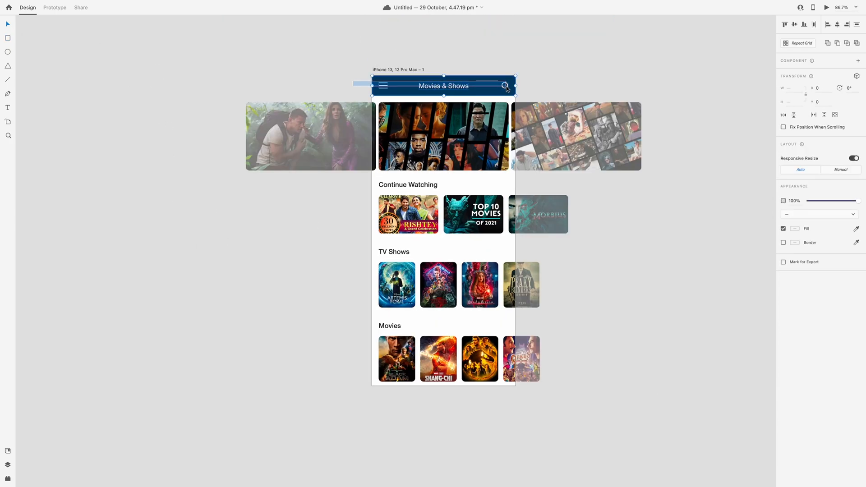
click(55, 9)
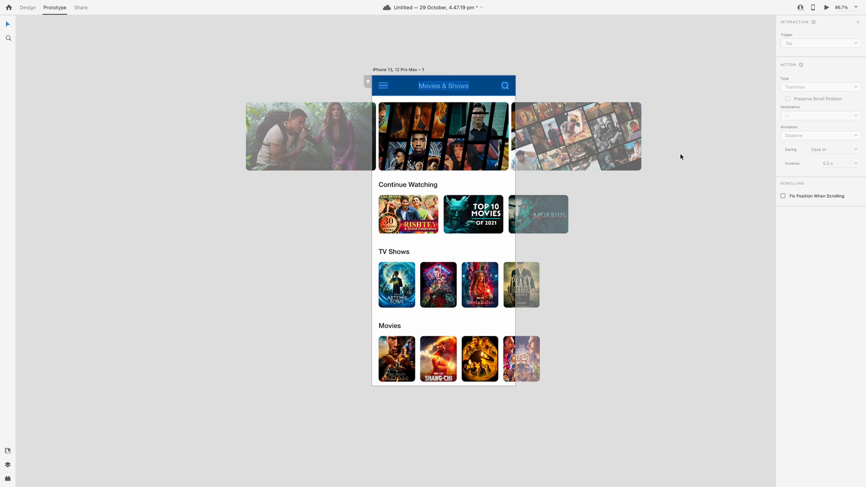
click(27, 7)
Step: Preview the Movies & Shows screen and scroll its content down and back up to test the vertical scrolling
click(455, 169)
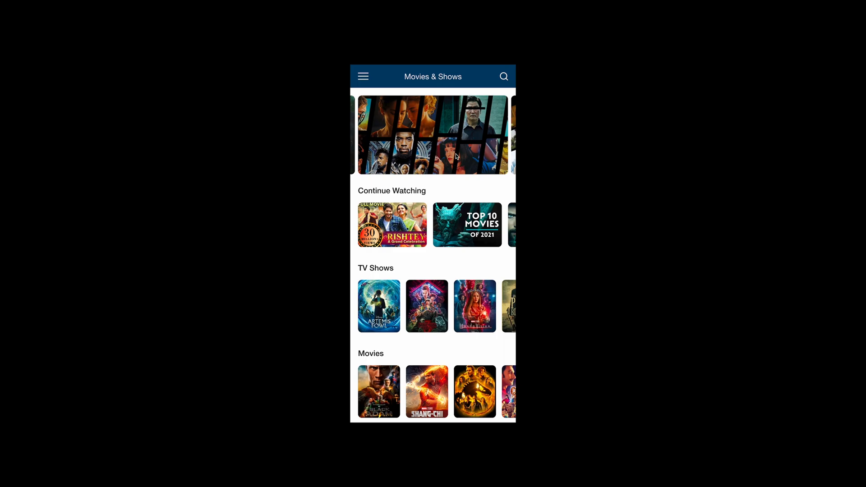
scroll(456, 157, down, 6)
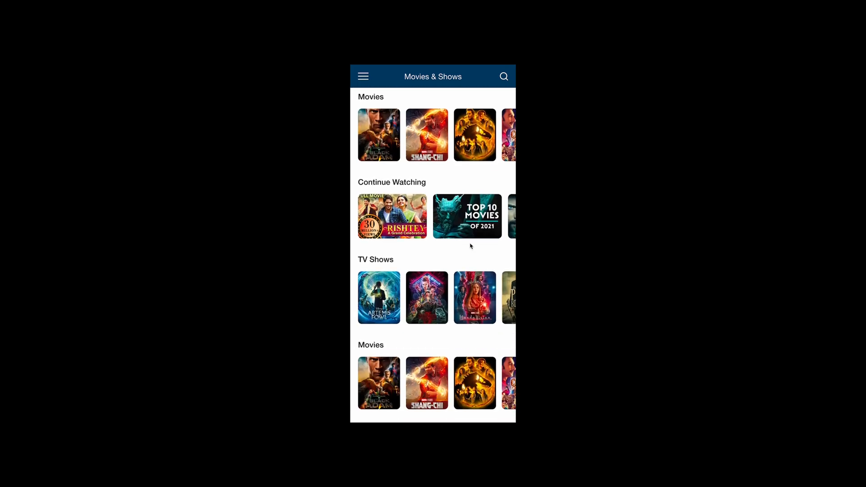
scroll(471, 246, up, 6)
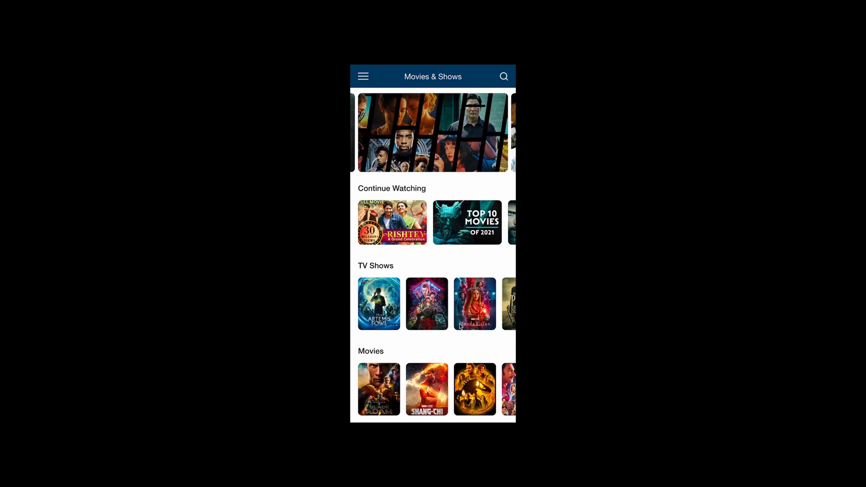
scroll(460, 326, down, 5)
scroll(460, 242, up, 5)
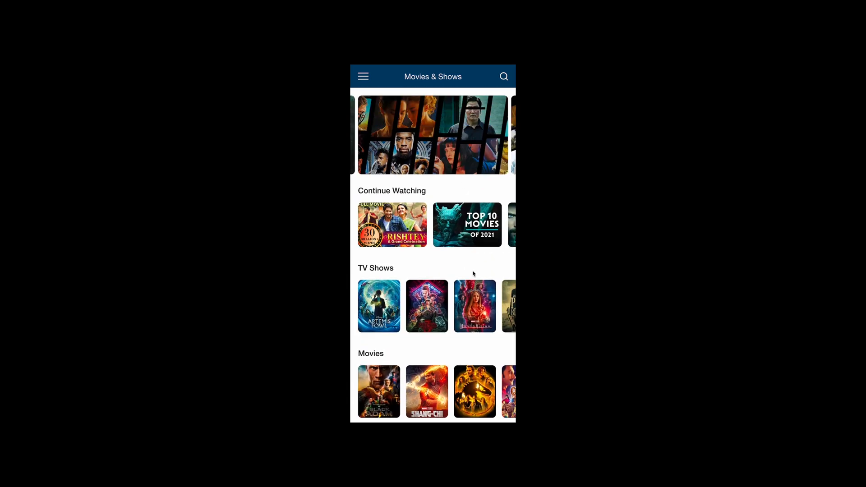
scroll(473, 273, down, 5)
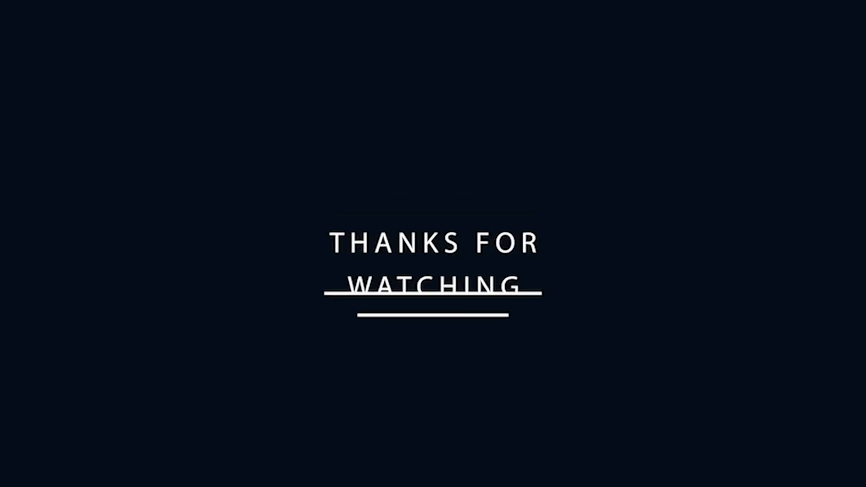